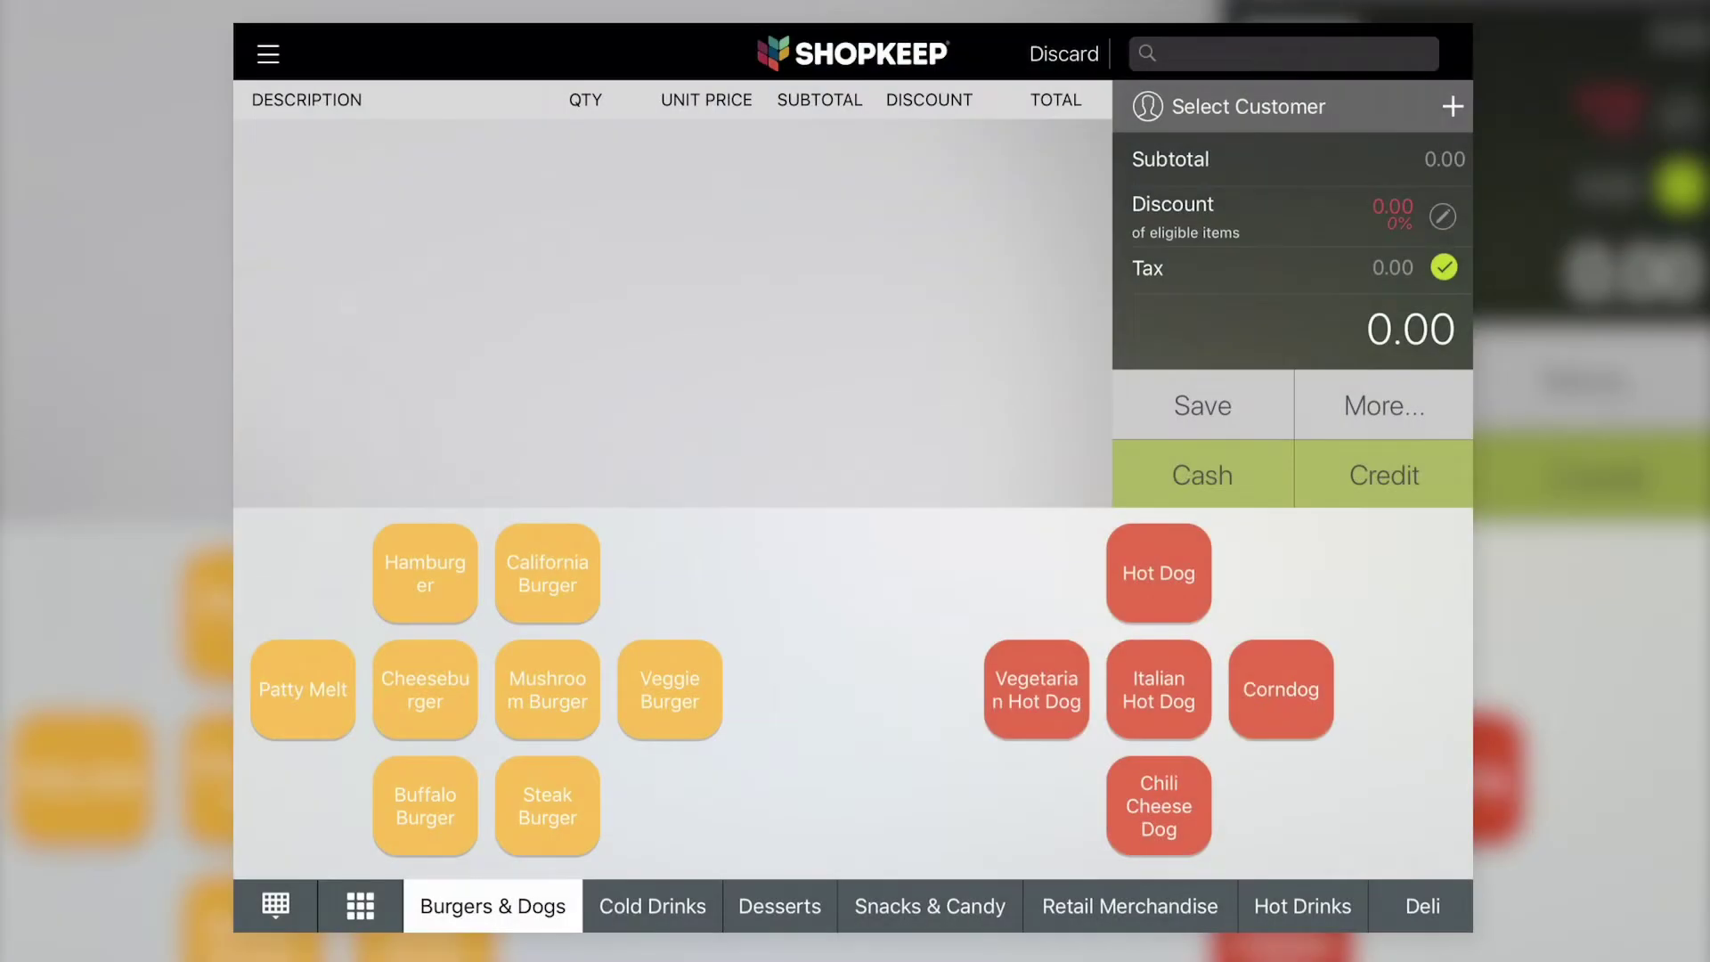
# Ring up a Patty Melt with American cheese, an Extra Patty and no Pickles
pyautogui.click(303, 689)
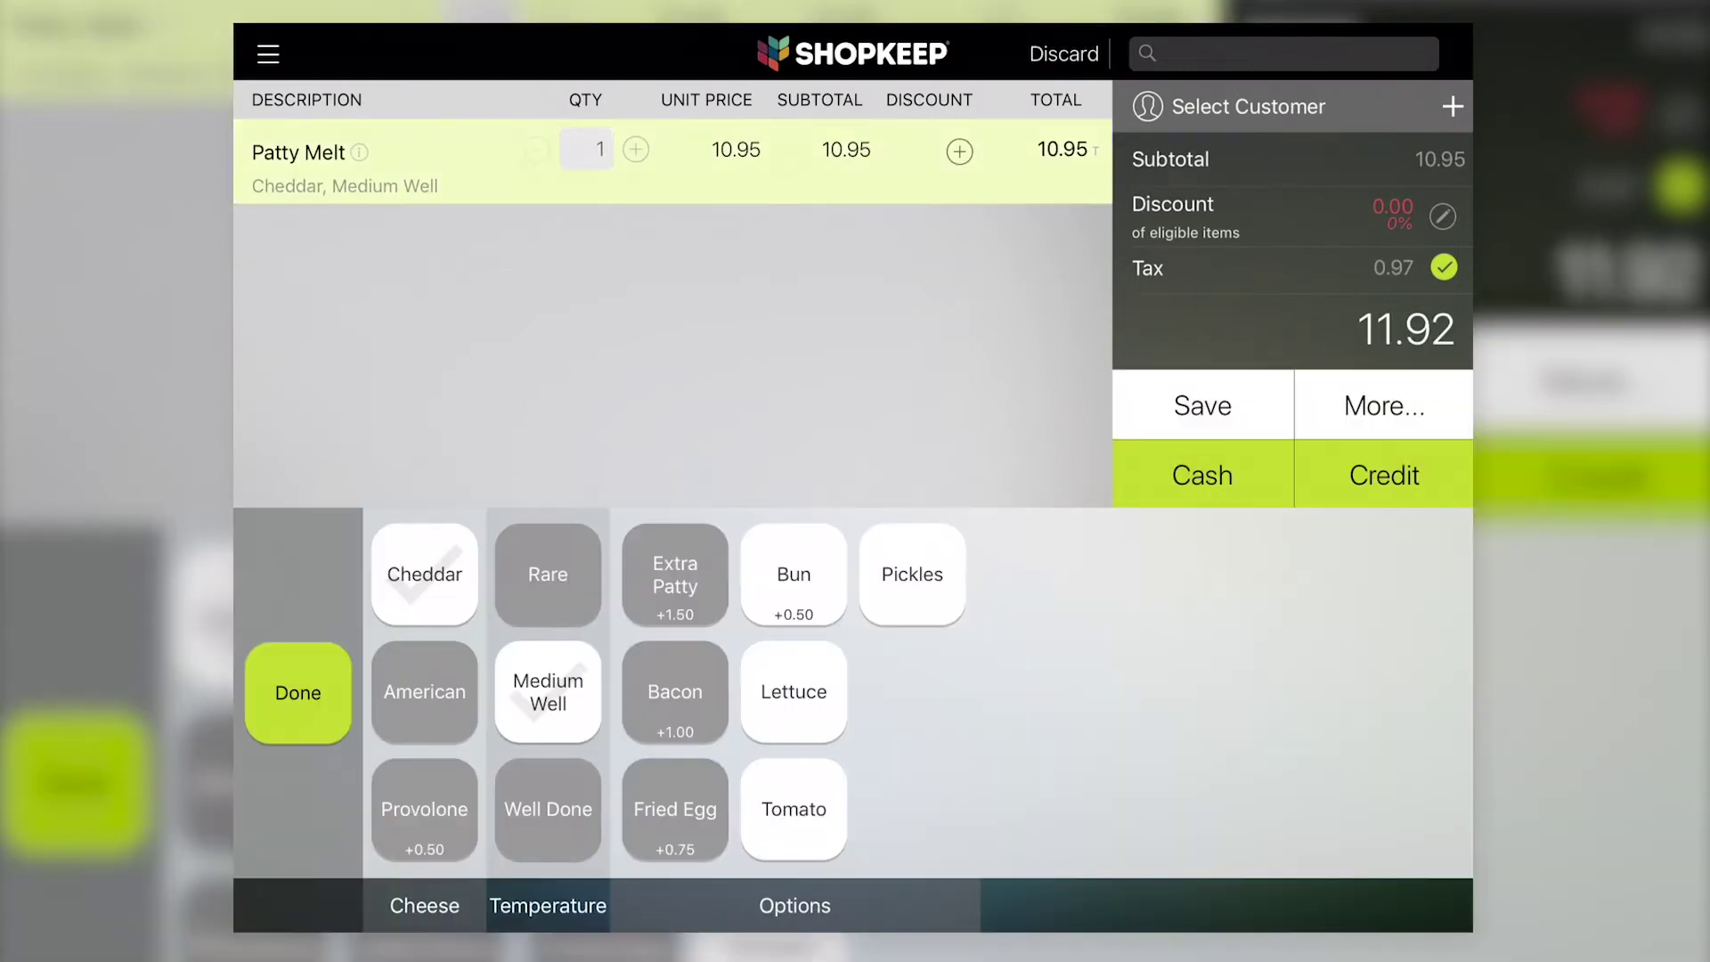
pyautogui.click(424, 691)
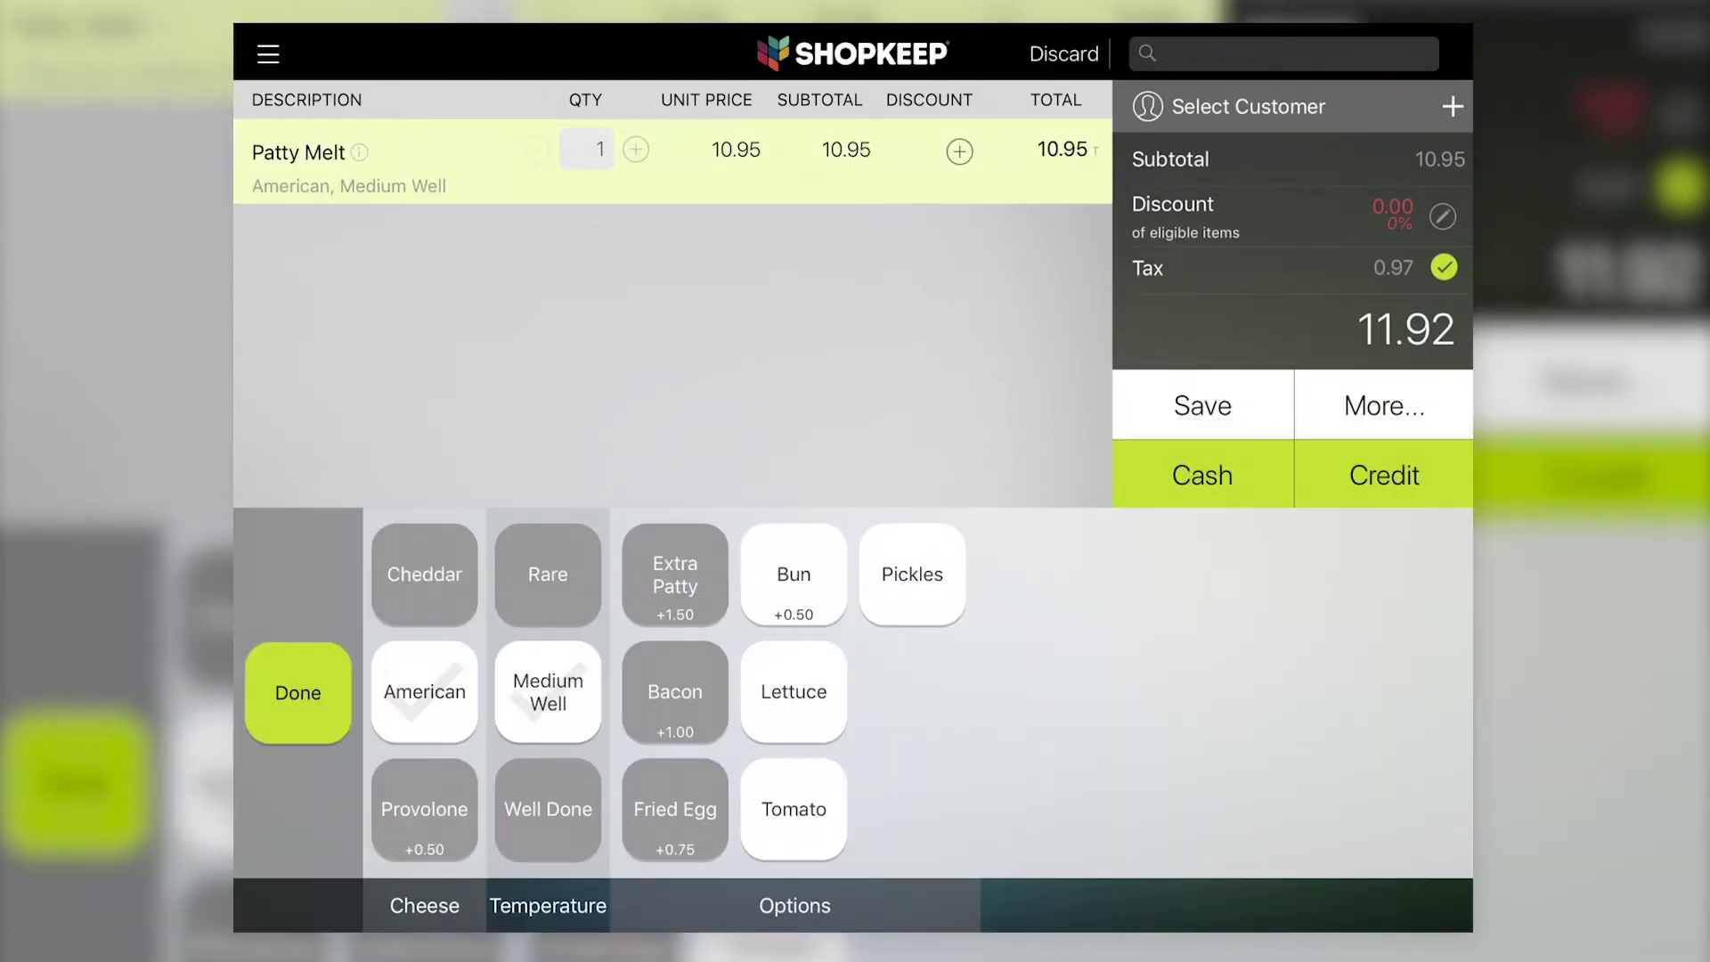
pyautogui.click(674, 575)
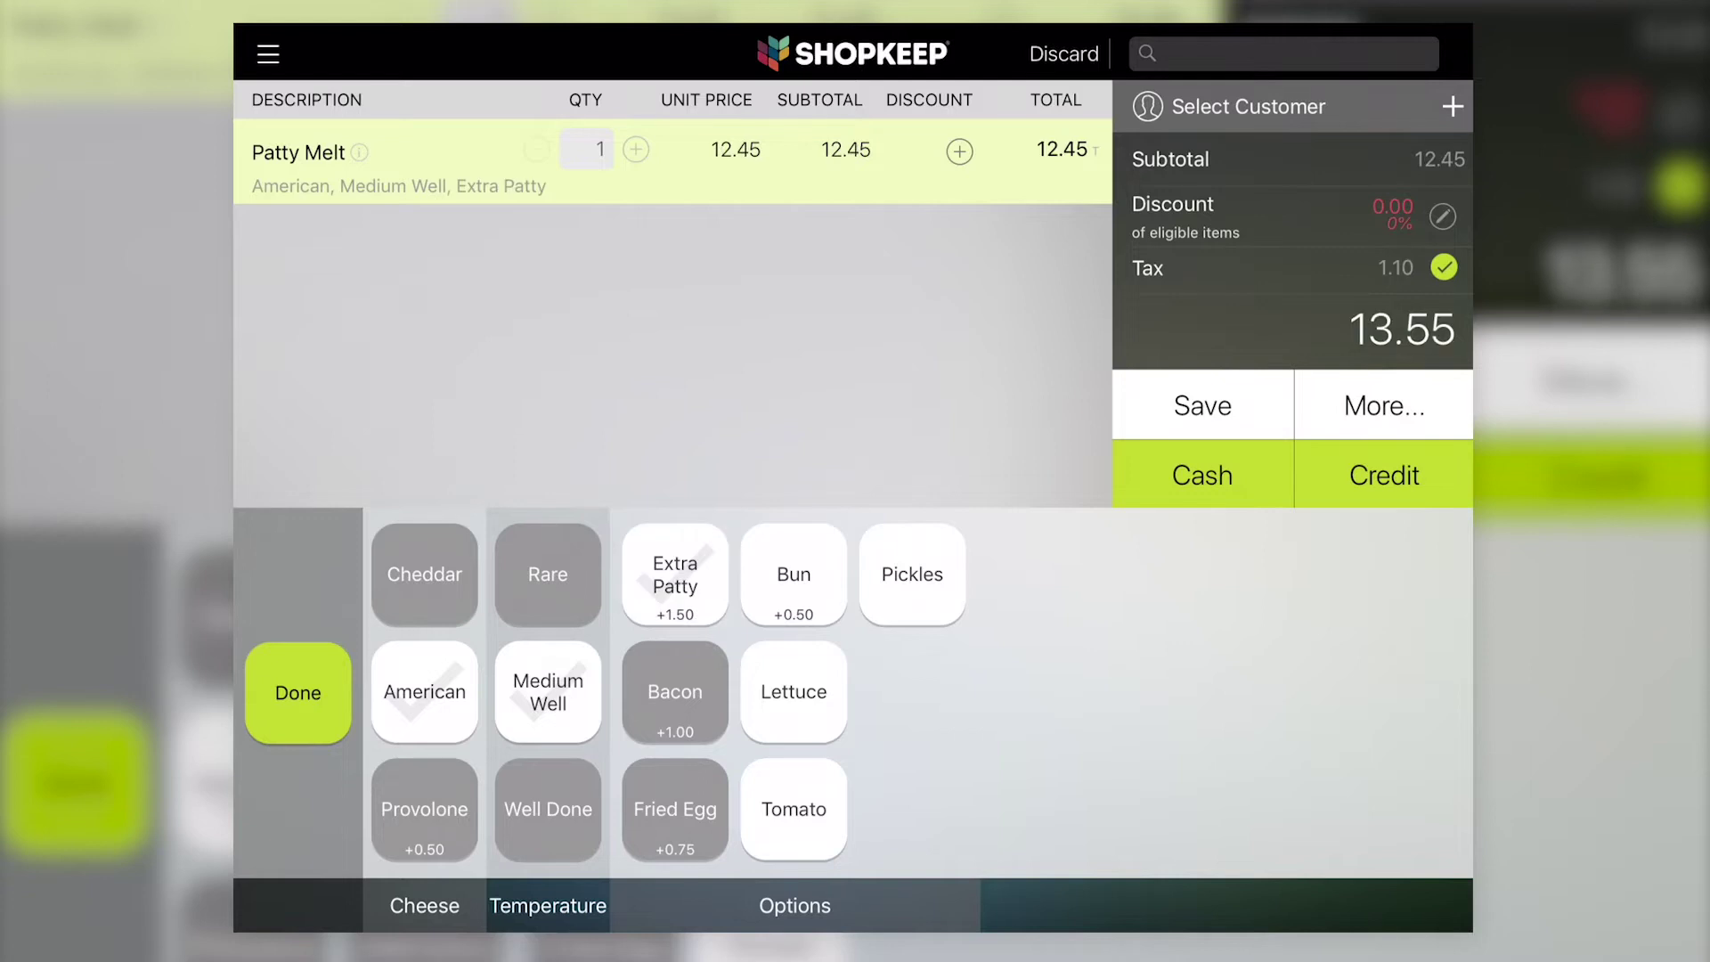
pyautogui.click(912, 575)
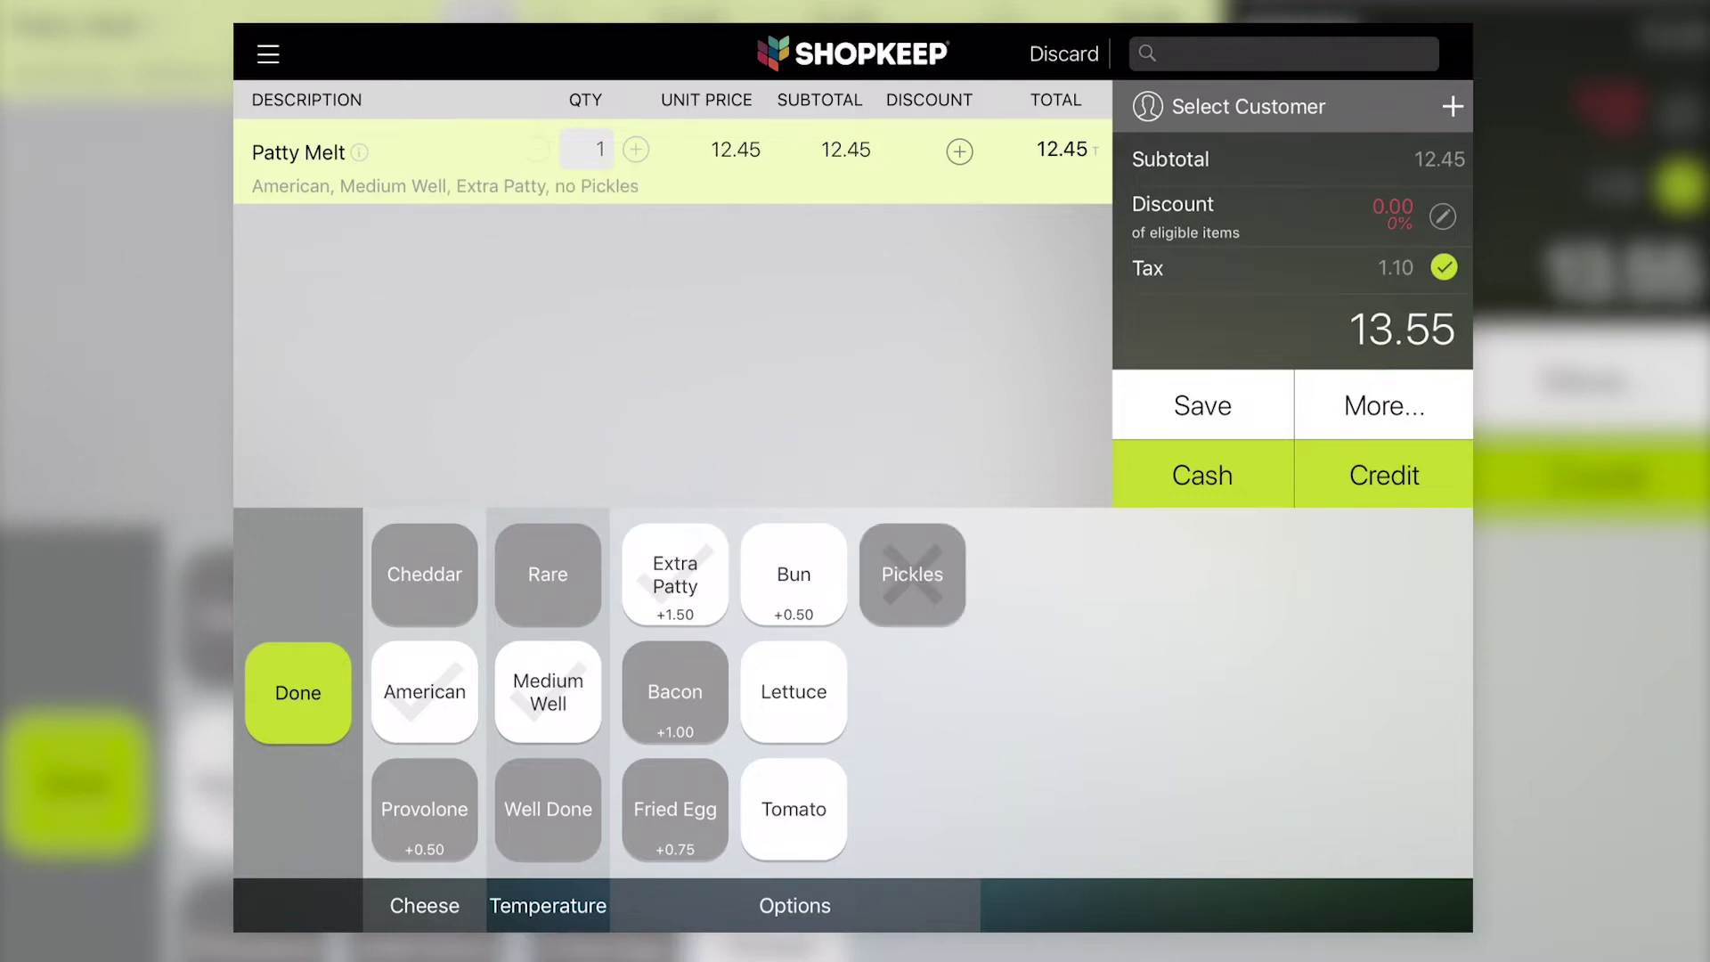
pyautogui.click(298, 692)
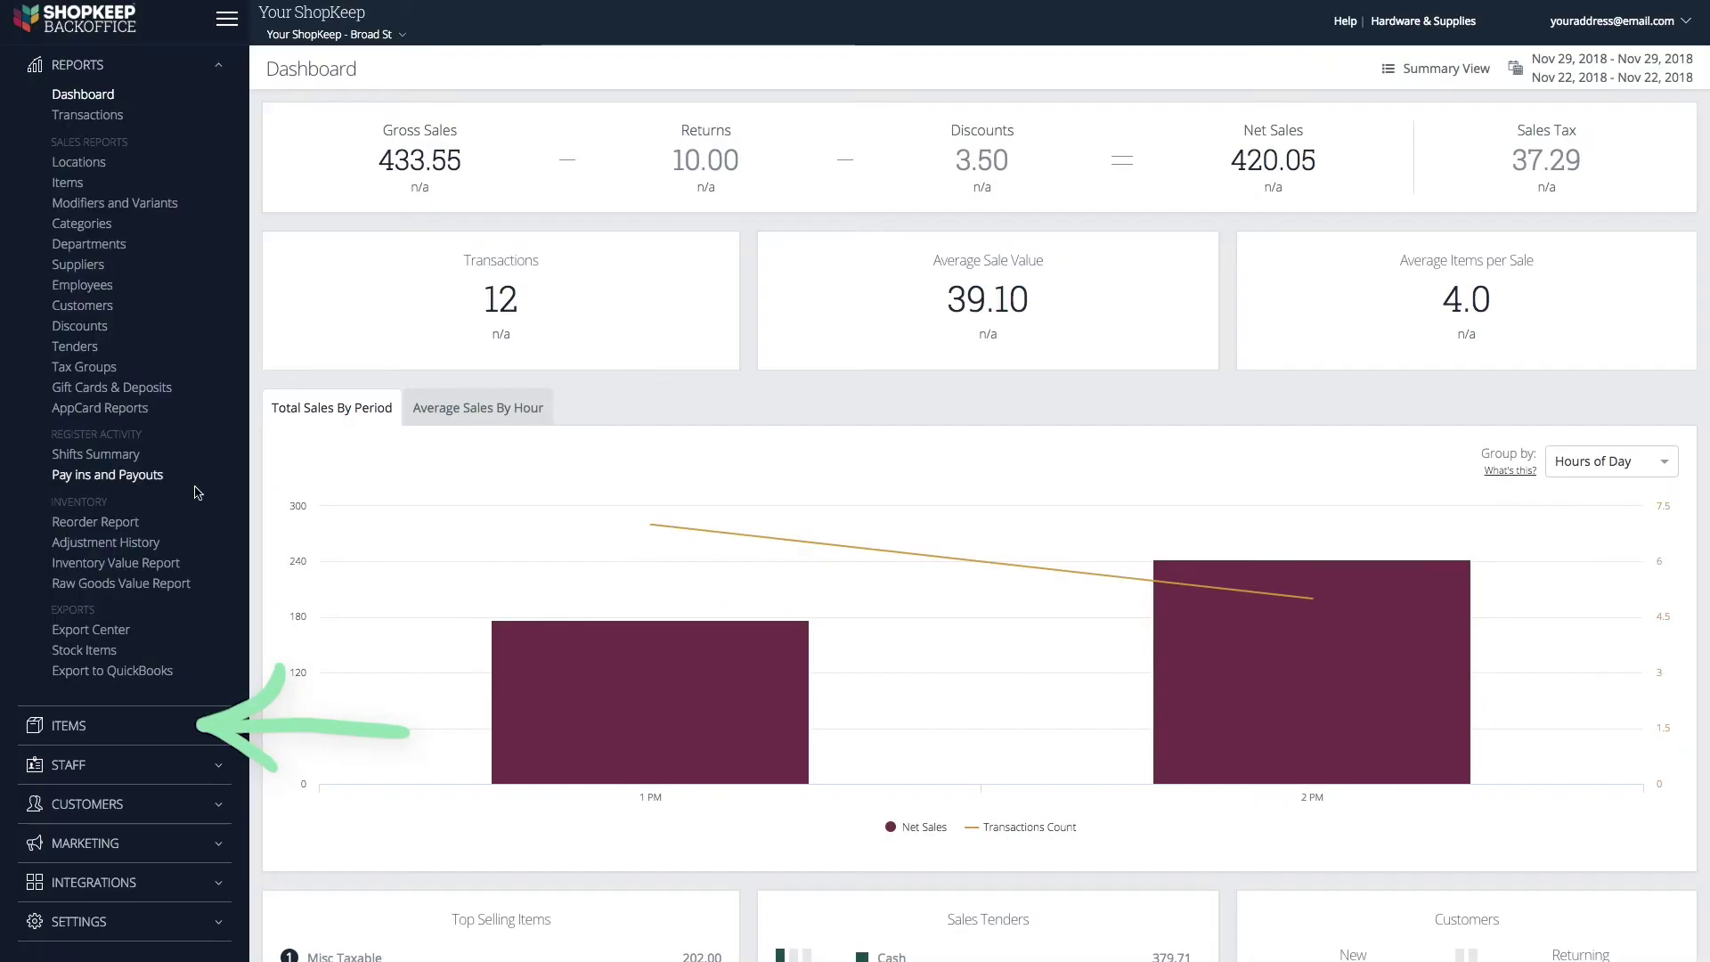
# Create basic item Cheeseburger: Food department, Burgers category, price 9.95, cost 4.00
pyautogui.click(107, 725)
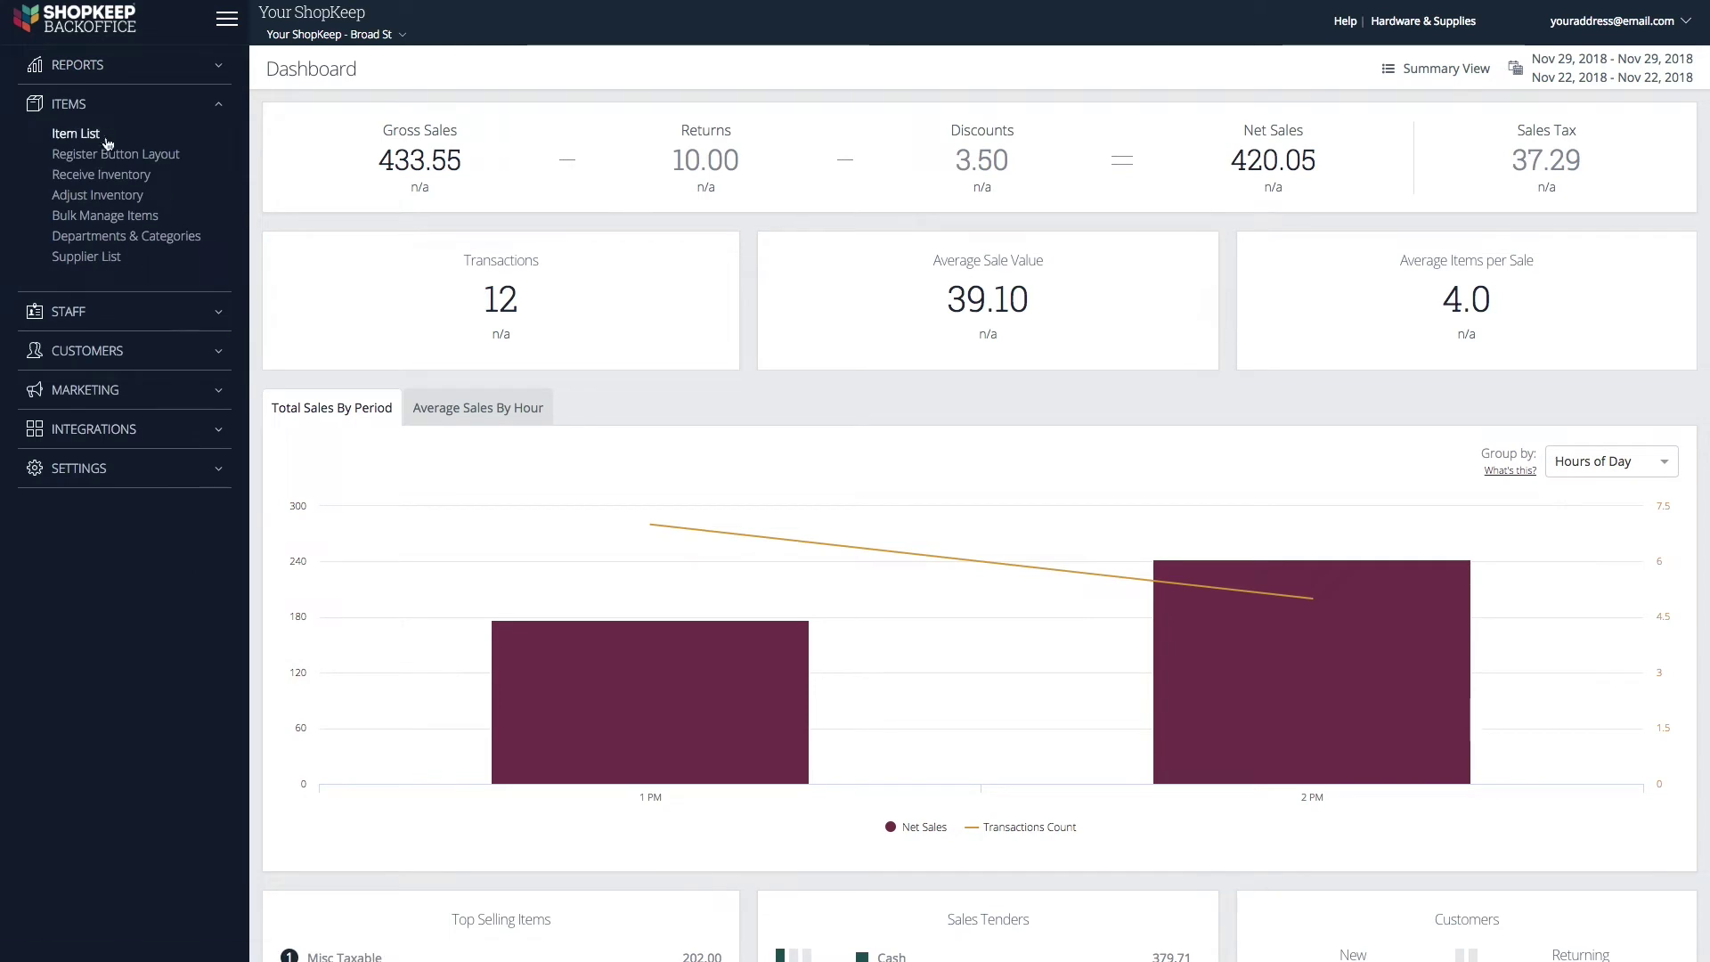
pyautogui.click(100, 133)
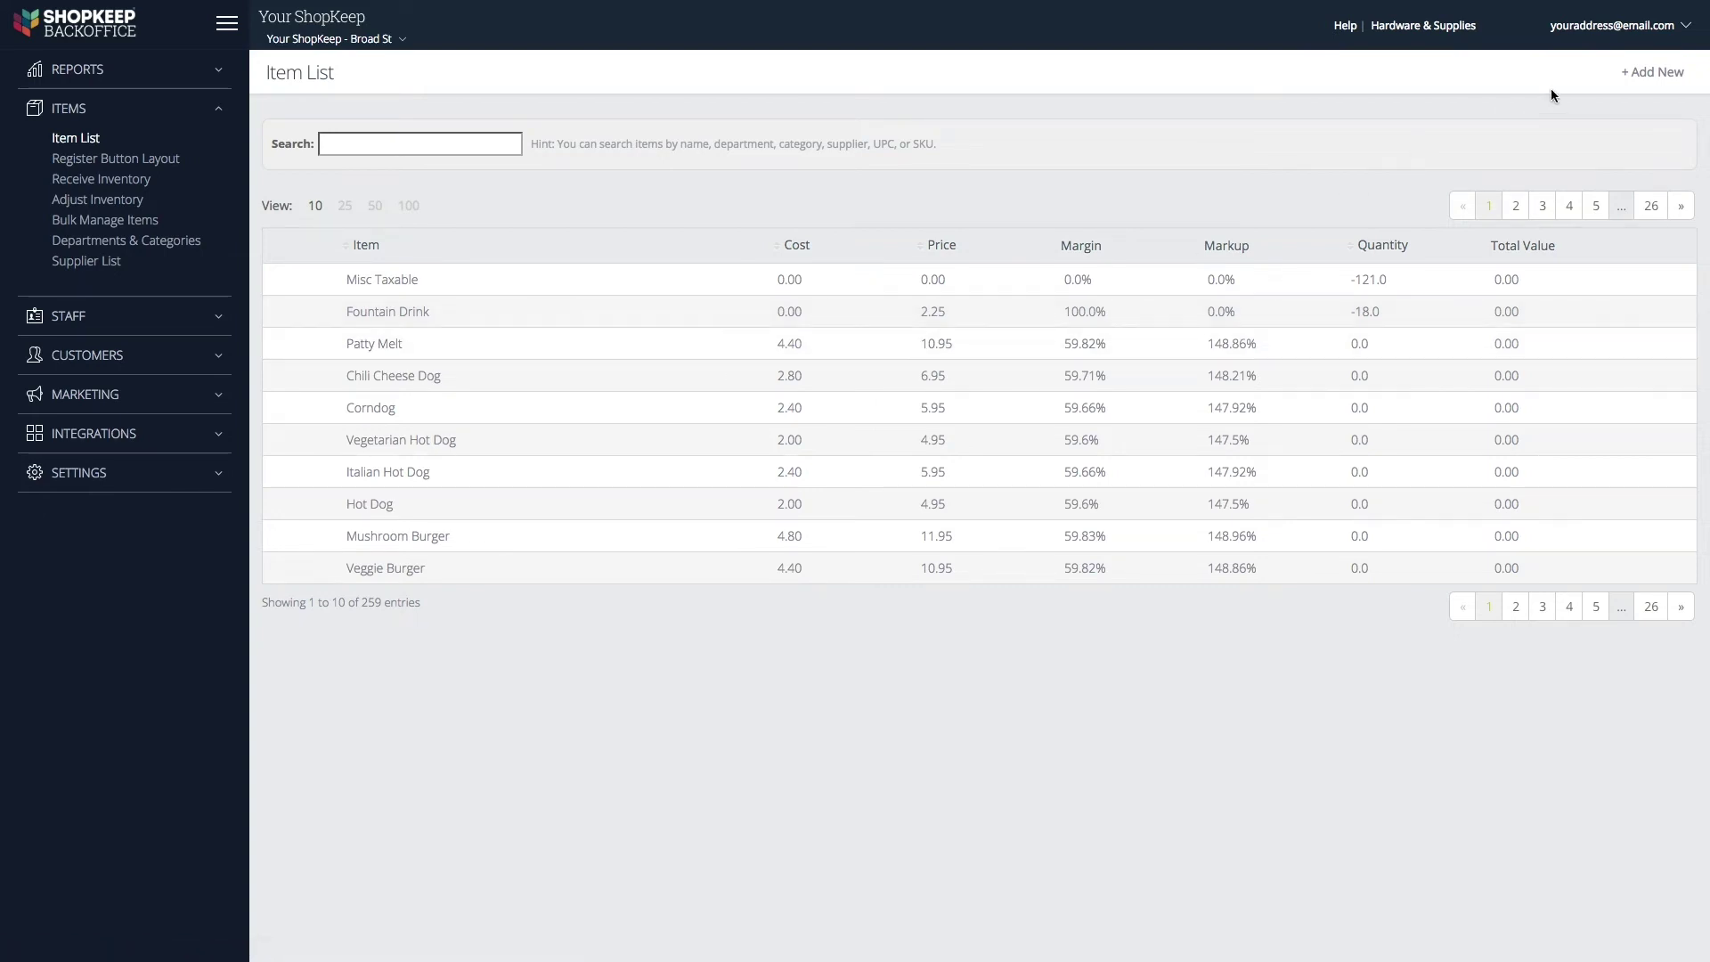
pyautogui.click(1625, 77)
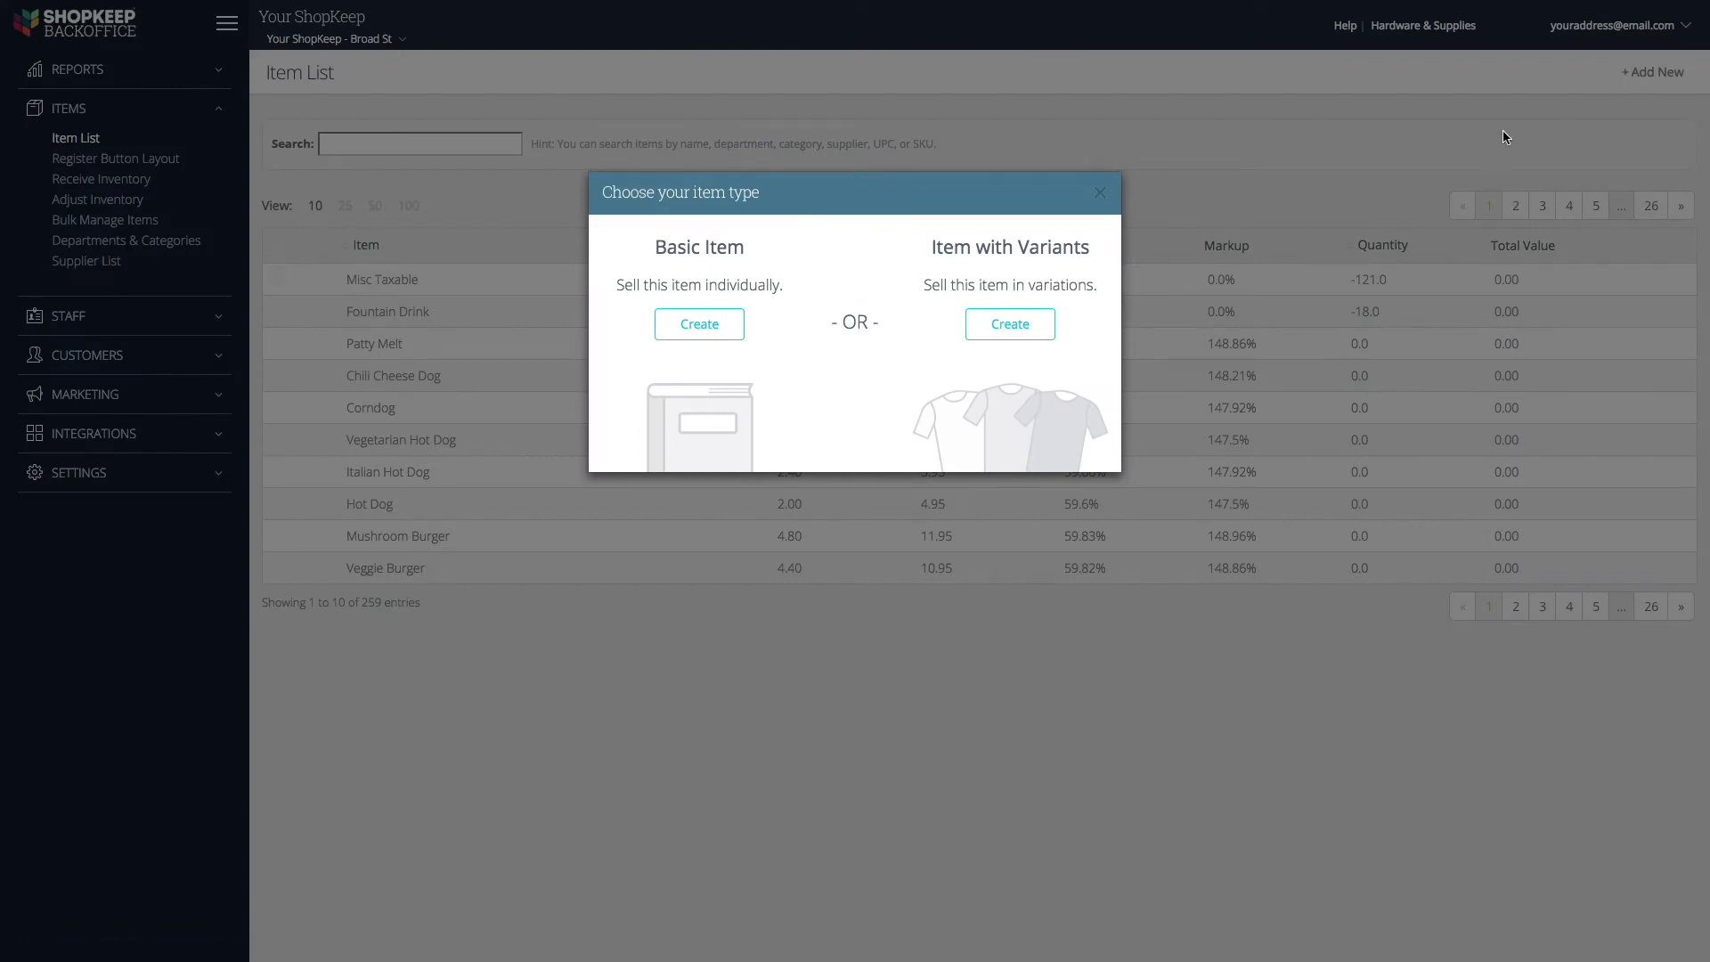
pyautogui.click(730, 327)
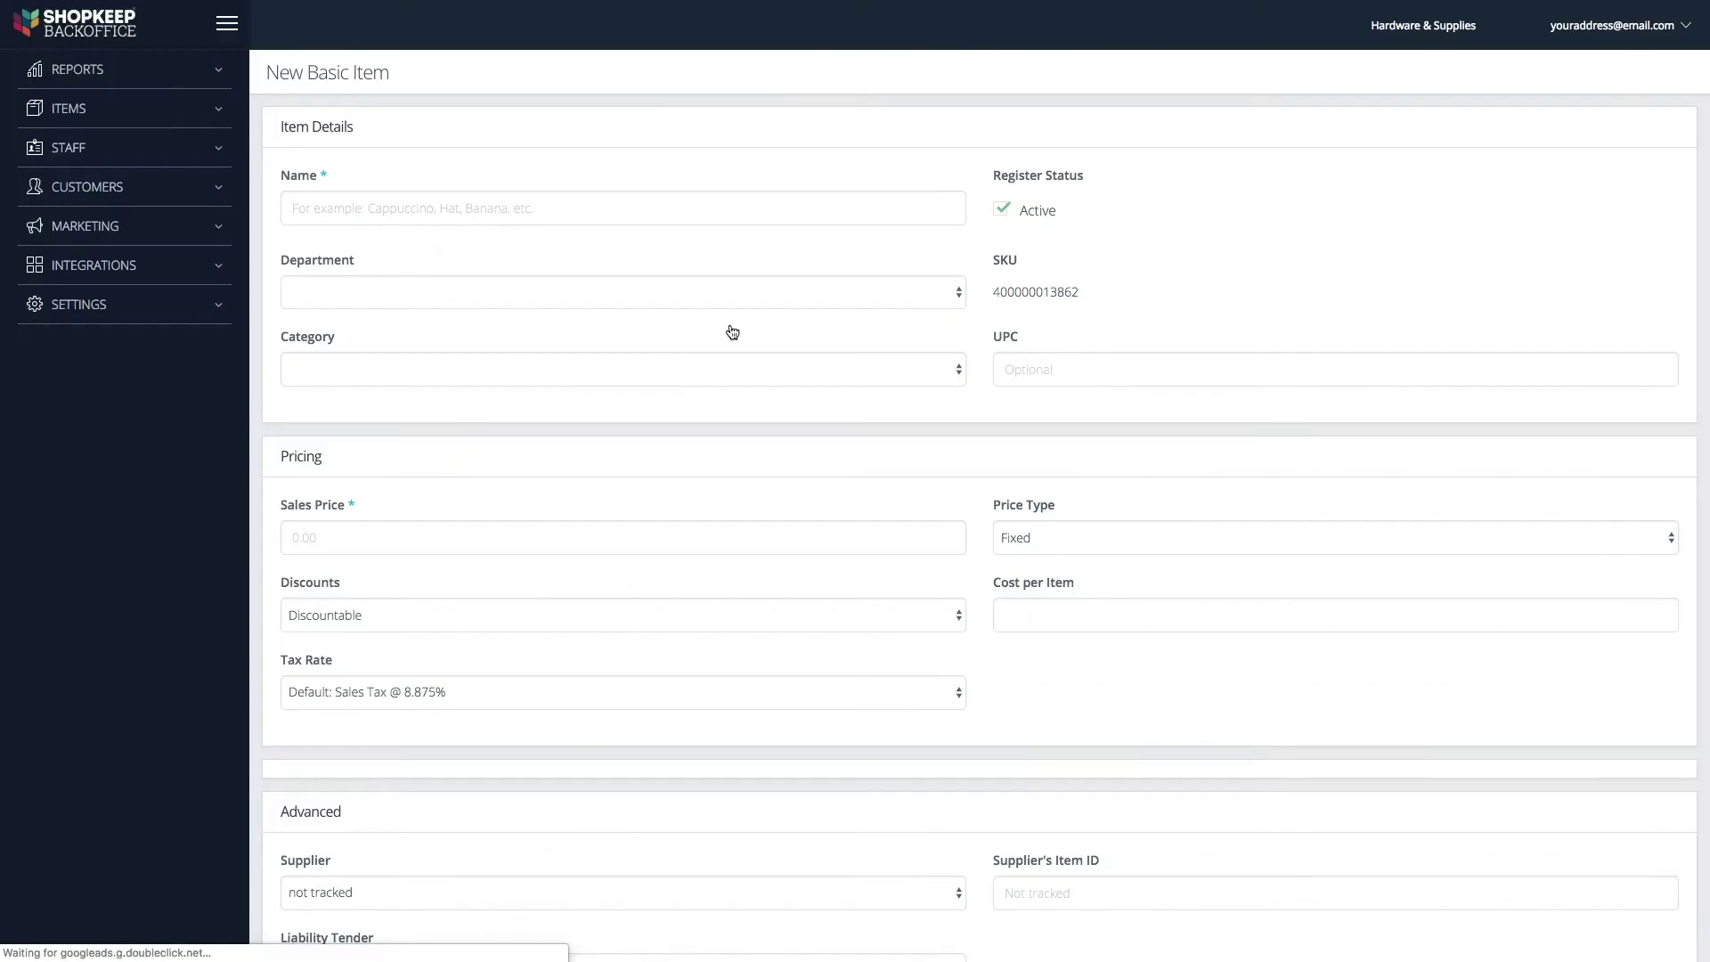
pyautogui.write('Cheeseburger')
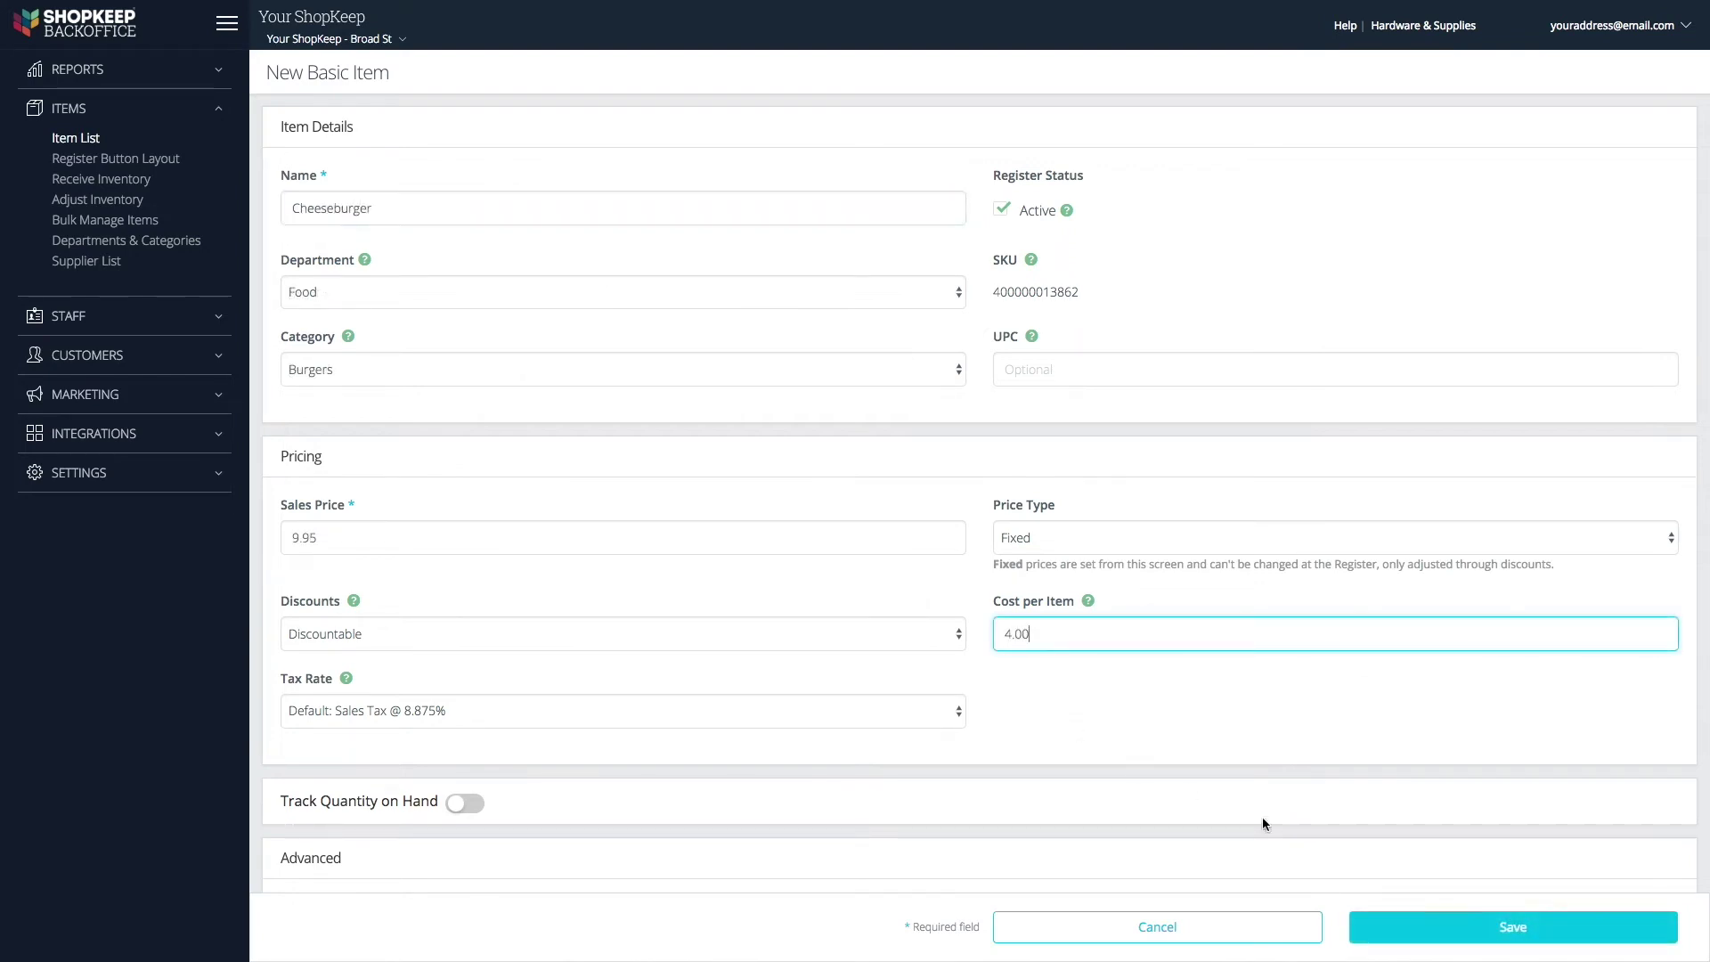
pyautogui.click(1460, 927)
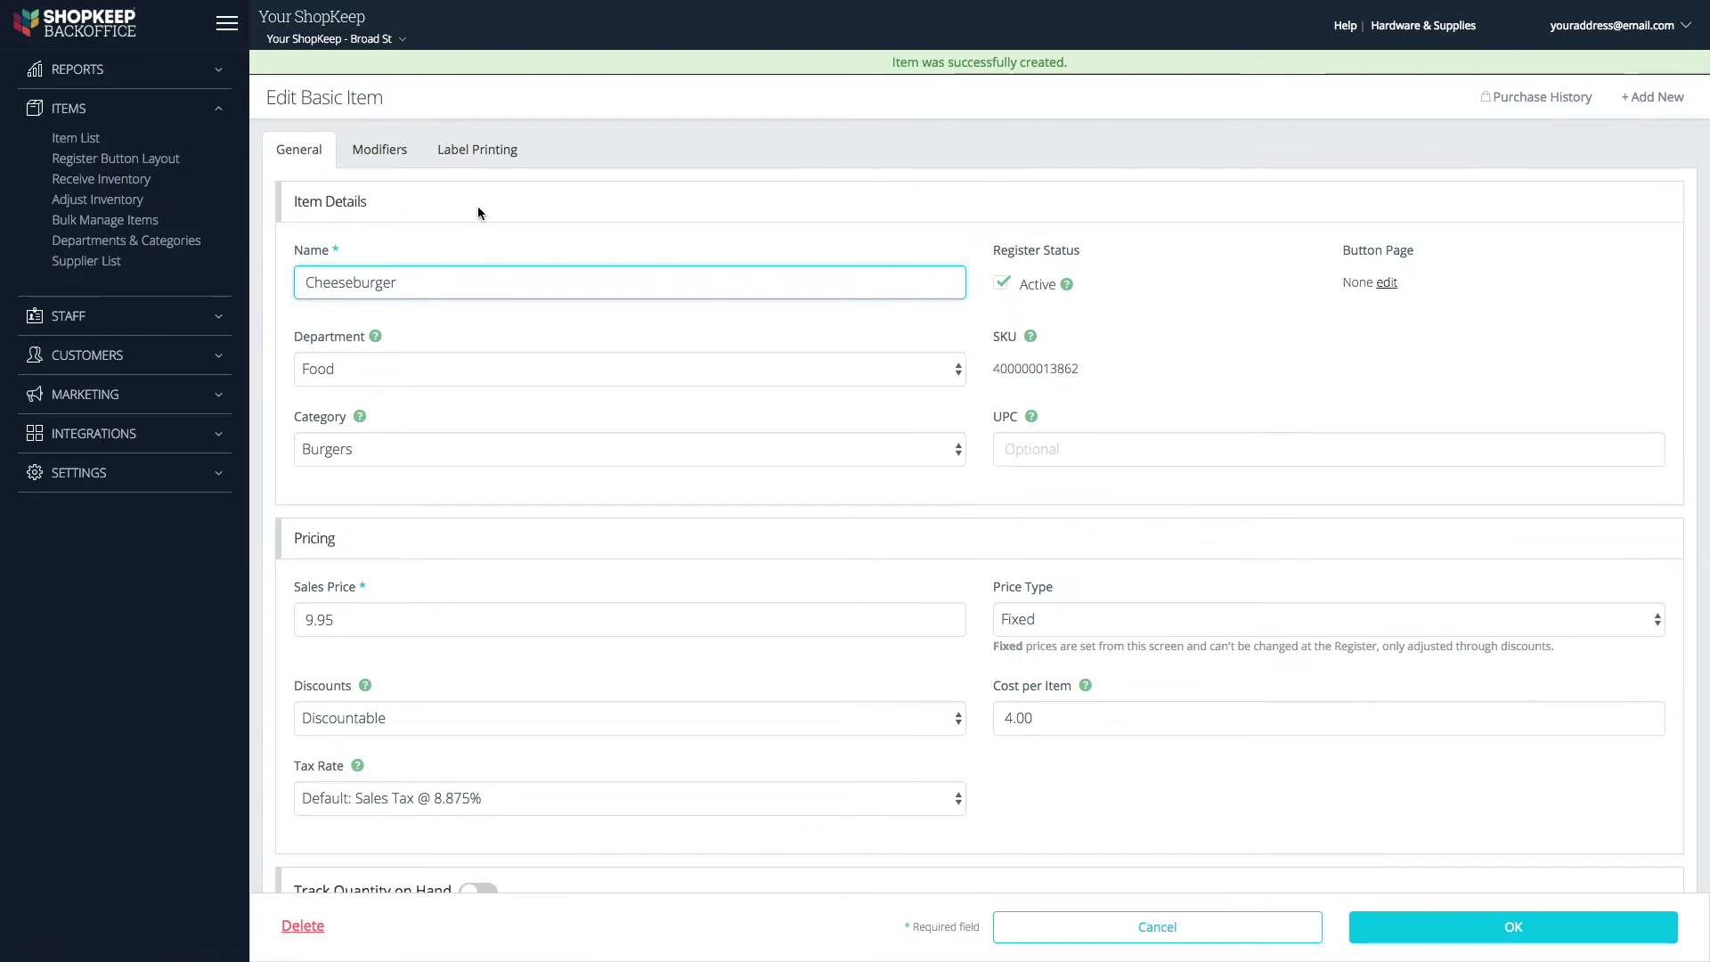
# On the Cheeseburger's Modifiers tab, enable 'Show modifiers when I sell this item'
pyautogui.click(408, 162)
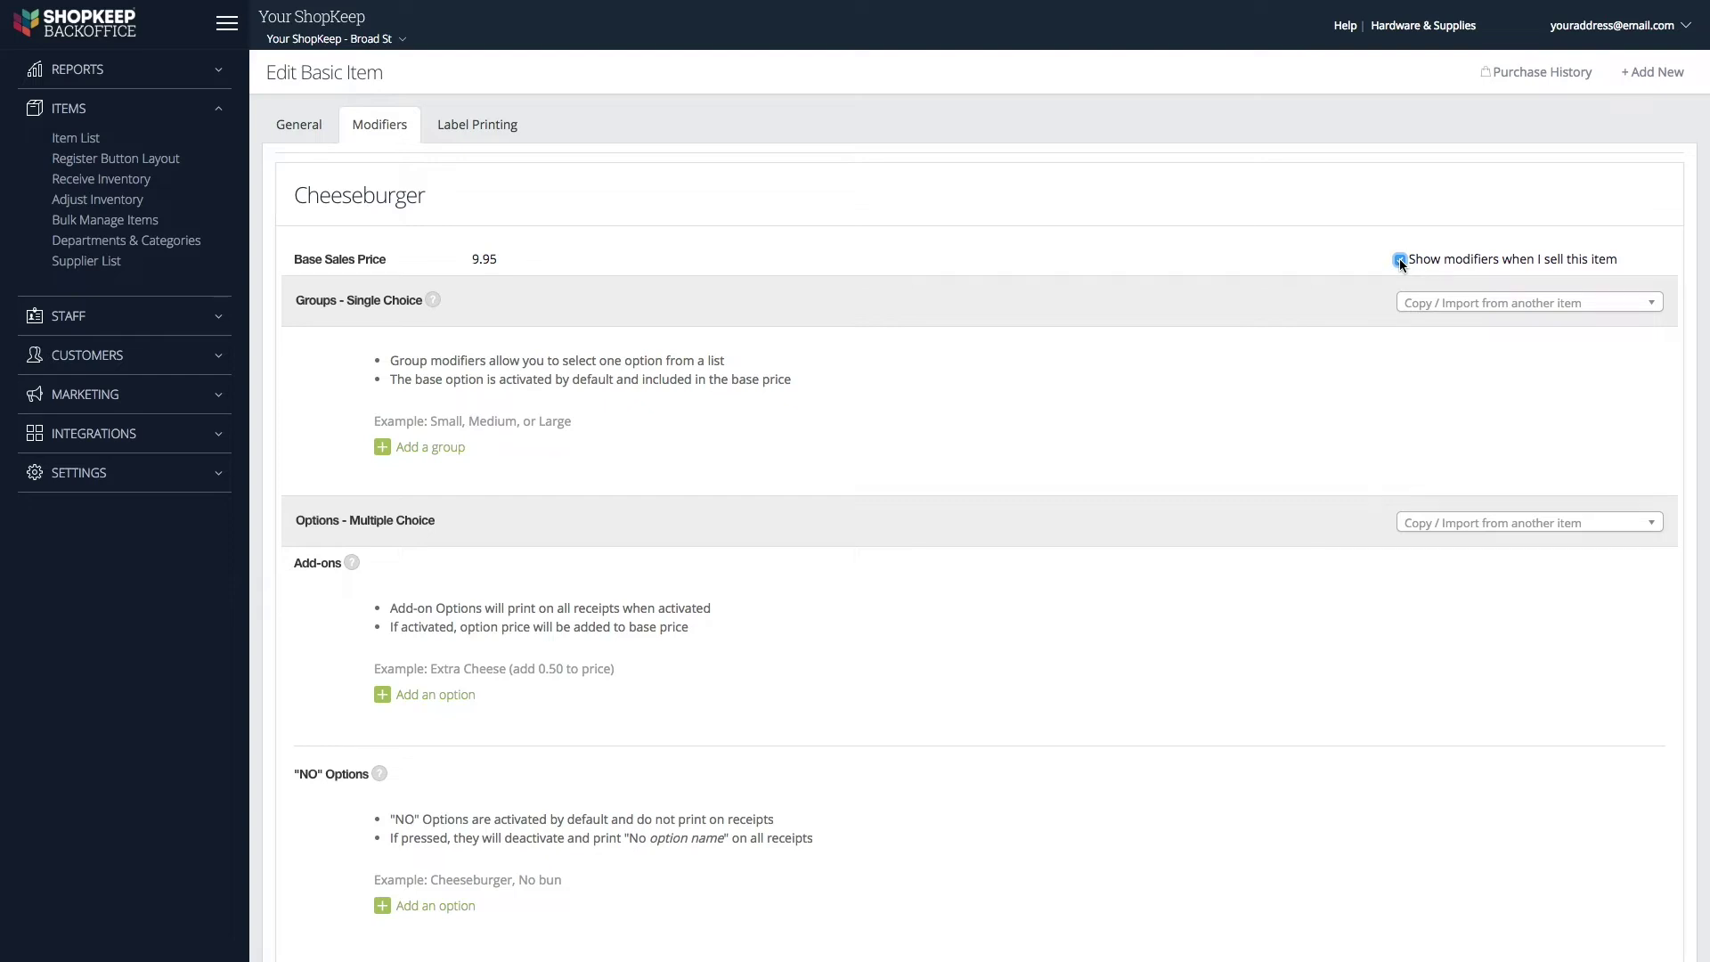
pyautogui.moveTo(434, 300)
# Add a Cheese group with options American, Cheddar and Provolone
pyautogui.click(383, 447)
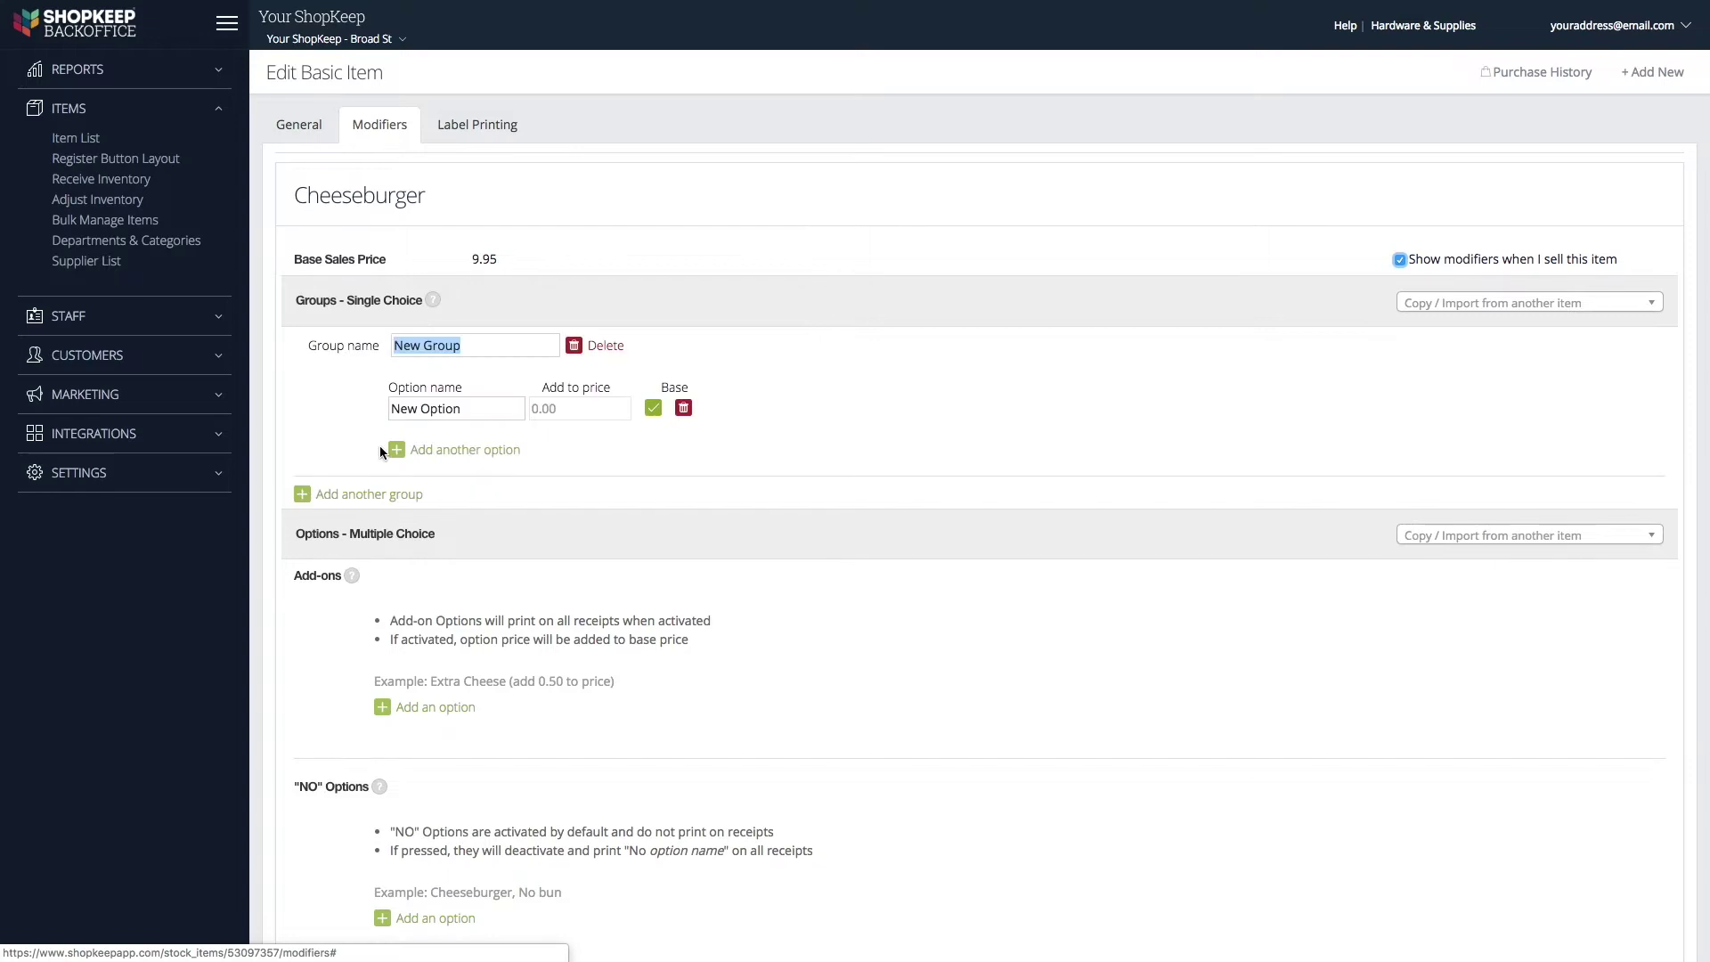
pyautogui.write('Cheese')
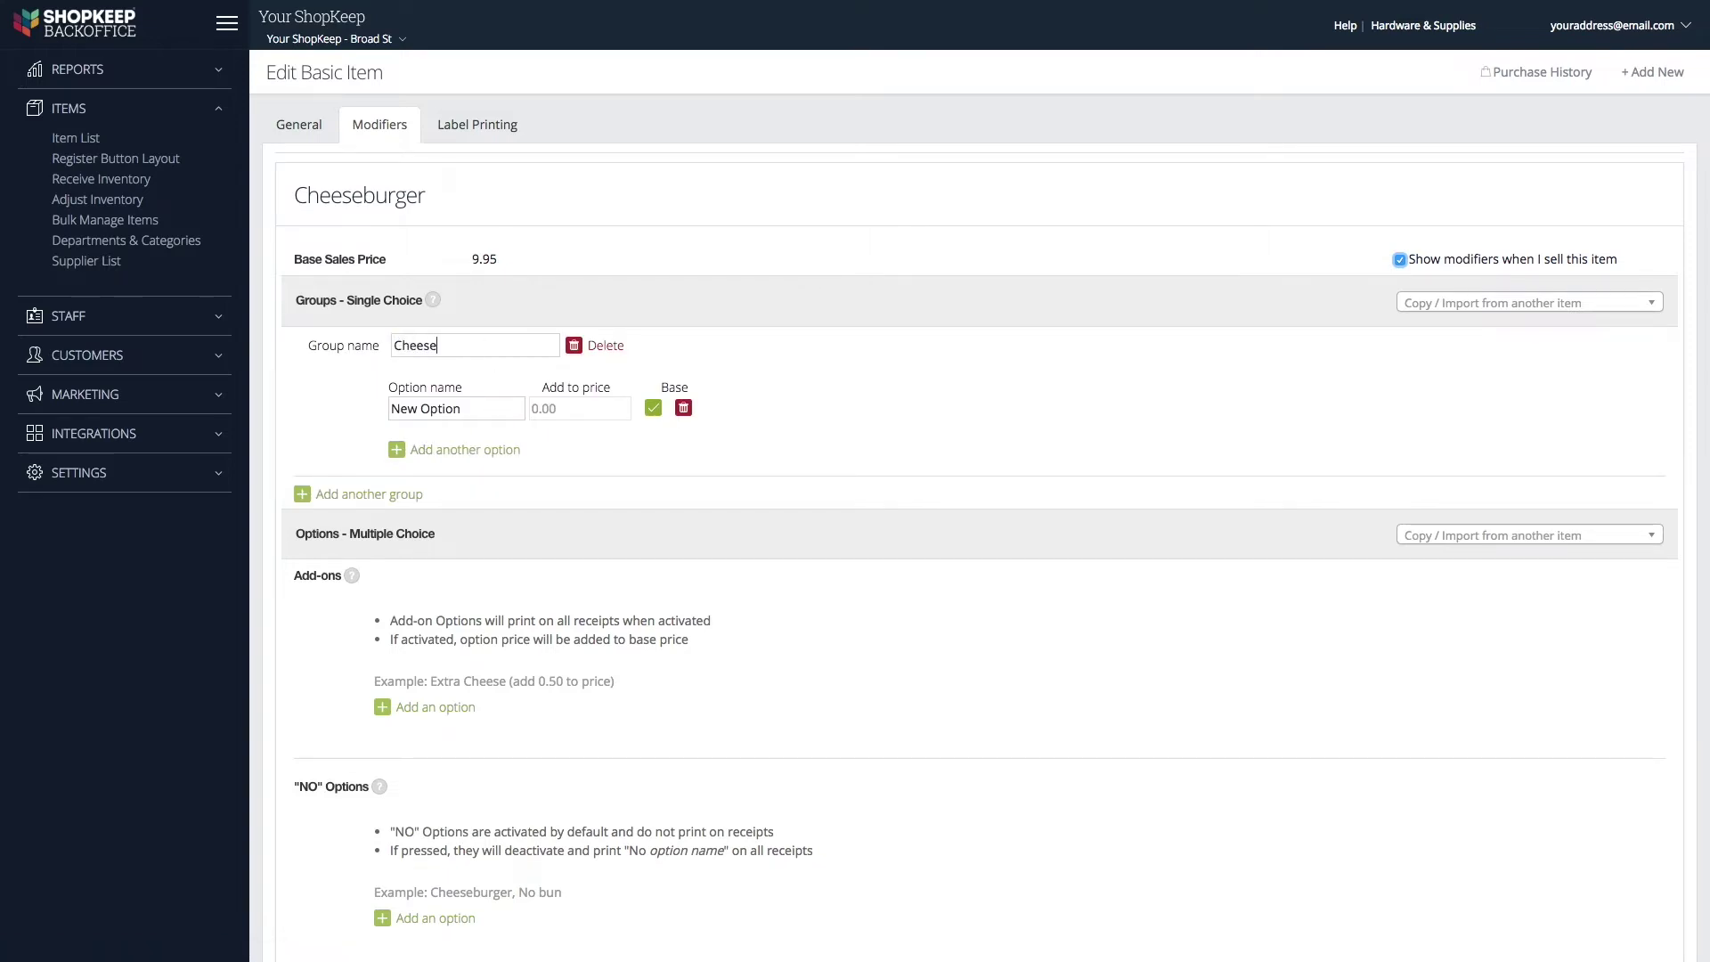
pyautogui.click(392, 408)
pyautogui.write('American')
pyautogui.click(396, 449)
pyautogui.write('Cheddar')
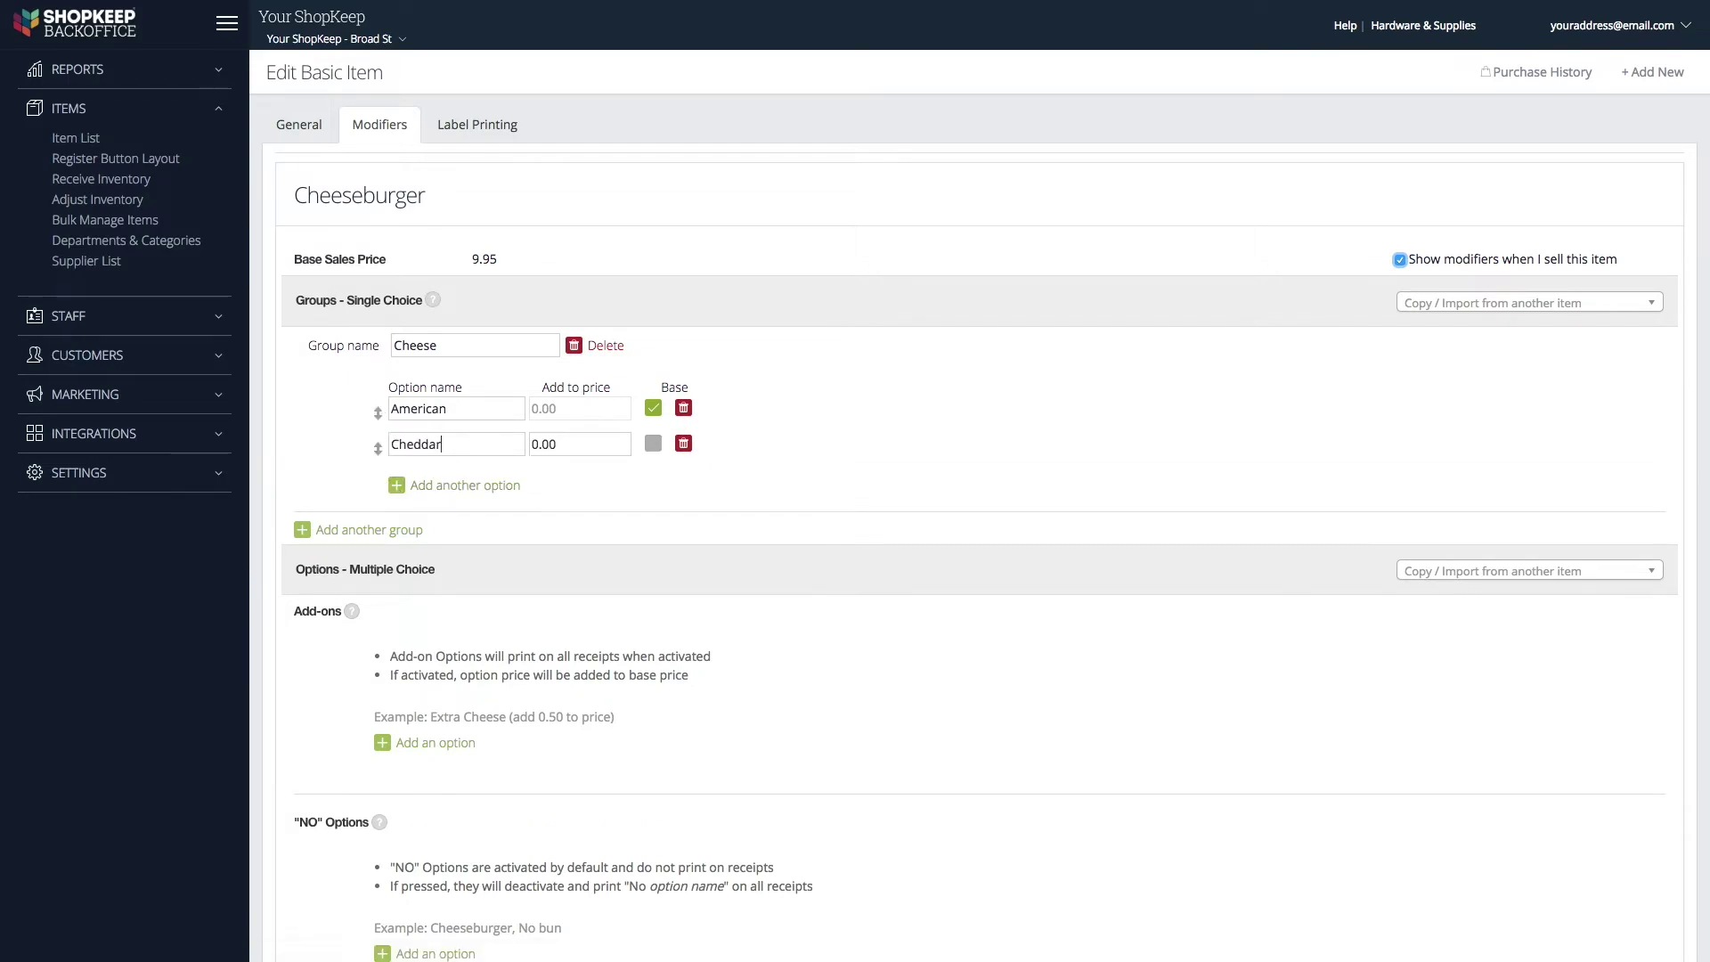
pyautogui.click(396, 485)
pyautogui.write('Provolone')
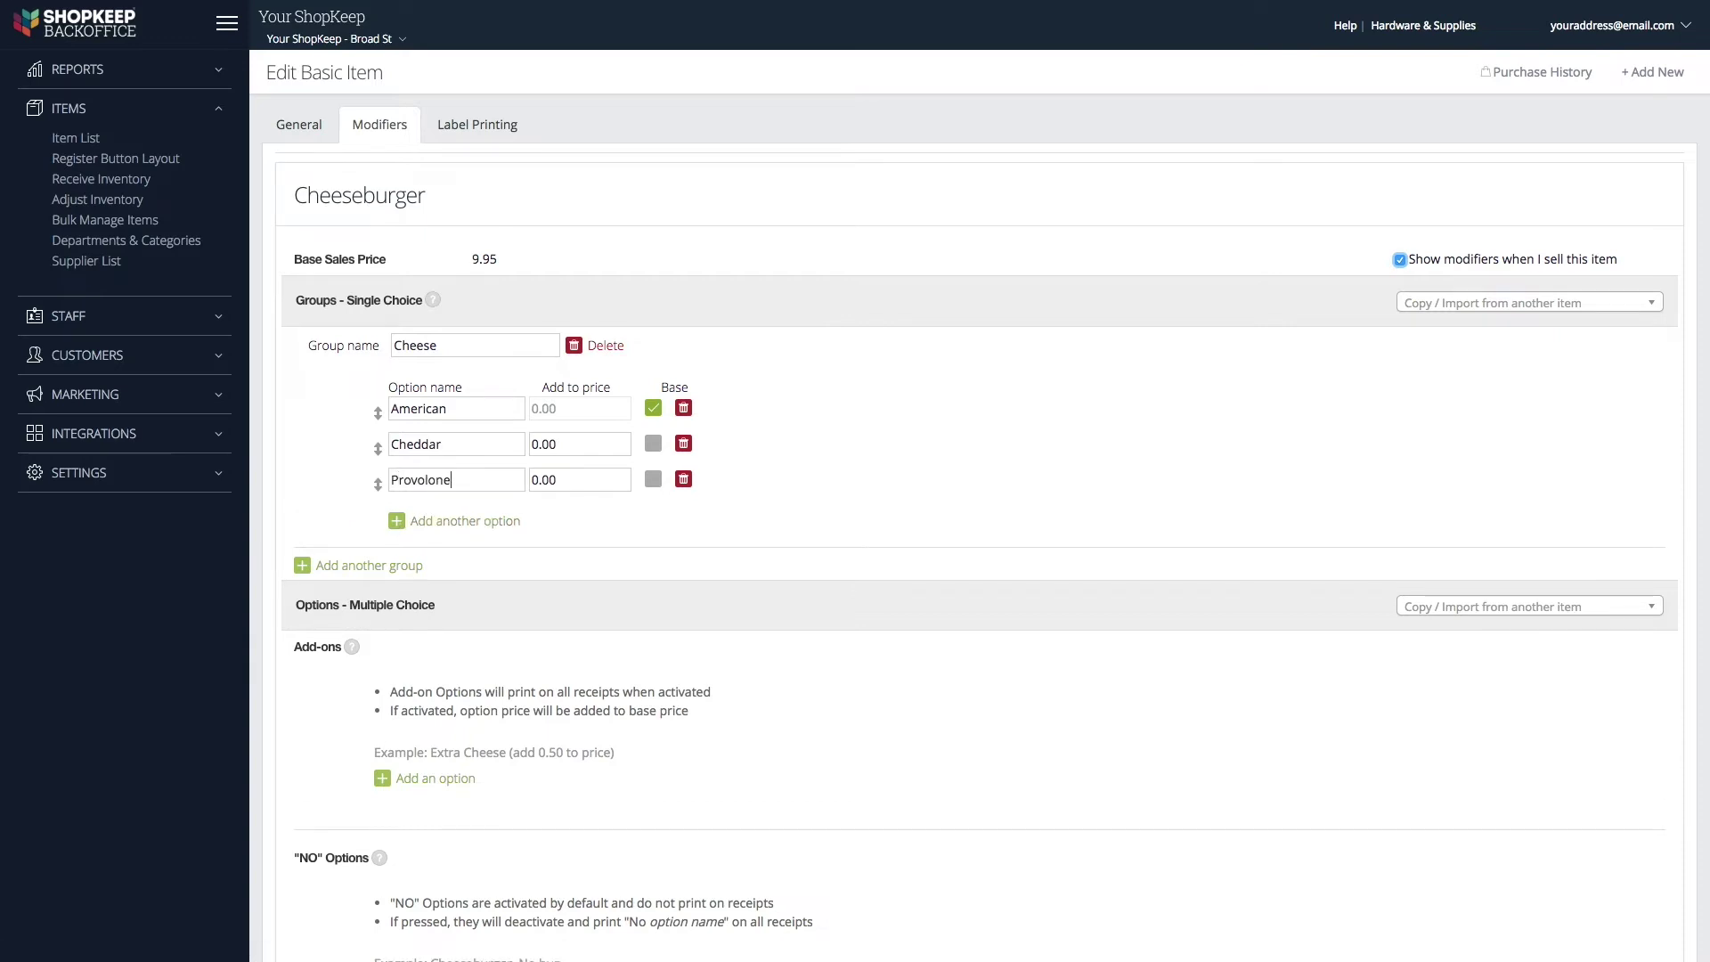
# Make Cheddar the base, price Provolone at 0.50, and move Cheddar to the top
pyautogui.click(655, 445)
pyautogui.doubleClick(565, 479)
pyautogui.write('0.50')
pyautogui.moveTo(378, 448); pyautogui.dragTo(376, 416)
# Add a Temperature group with Rare, Medium Well as base, and Well Done
pyautogui.click(331, 565)
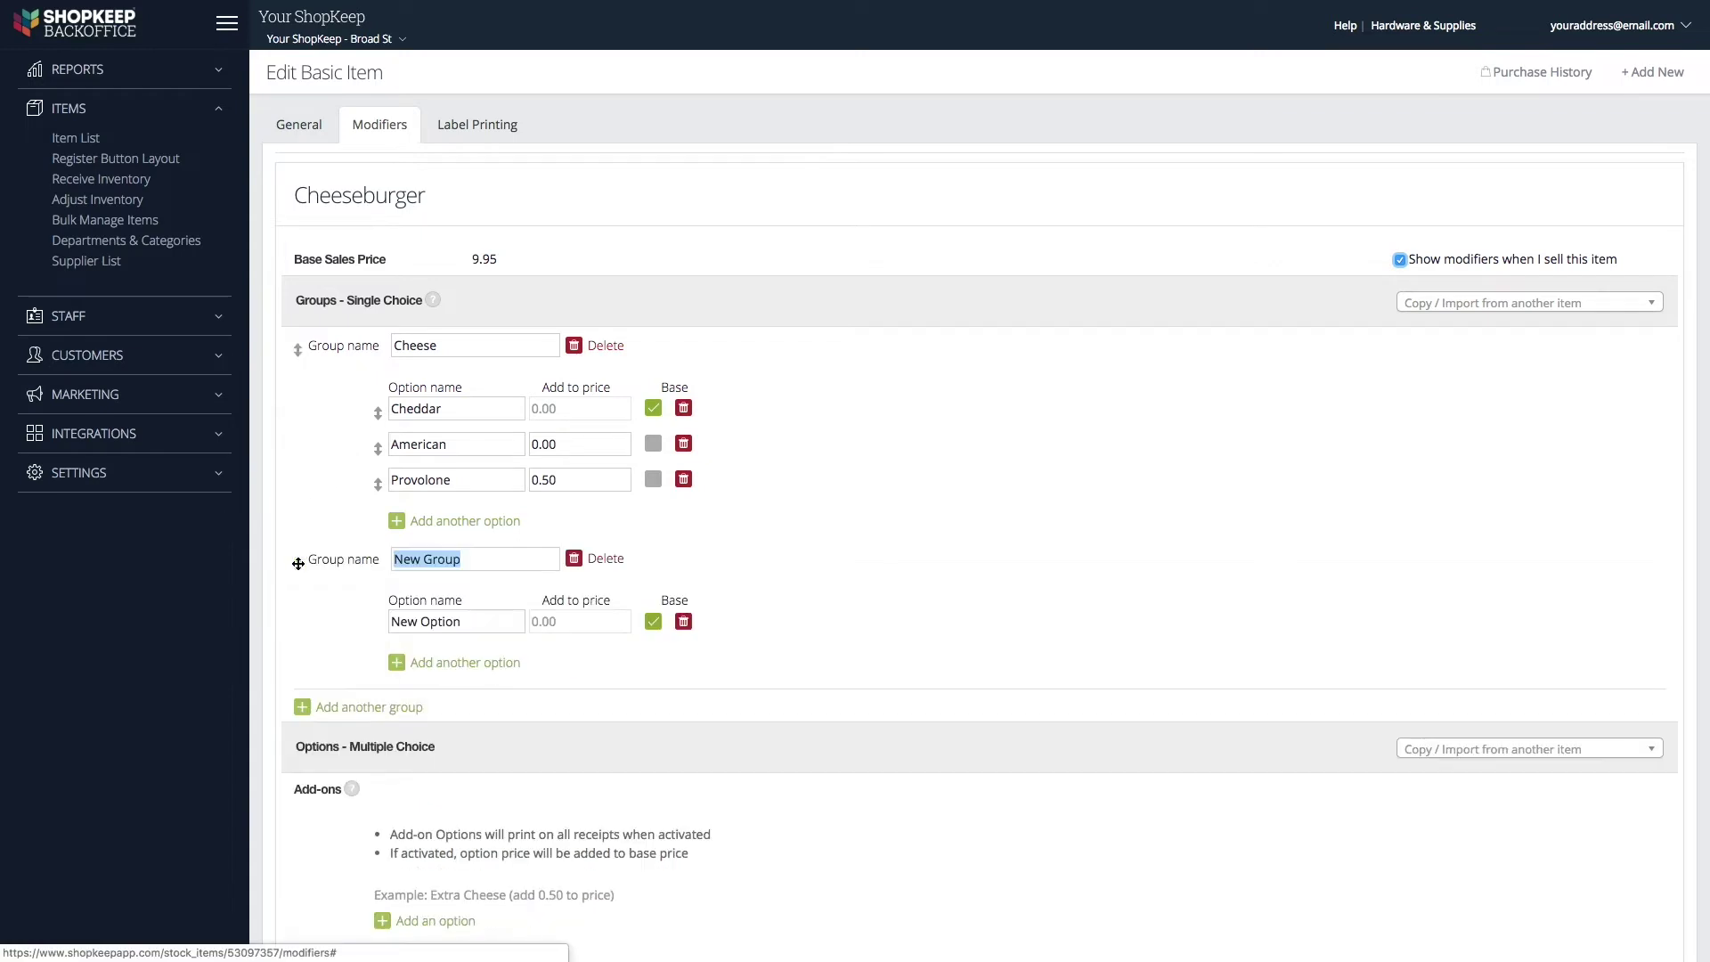
pyautogui.write('Temperature')
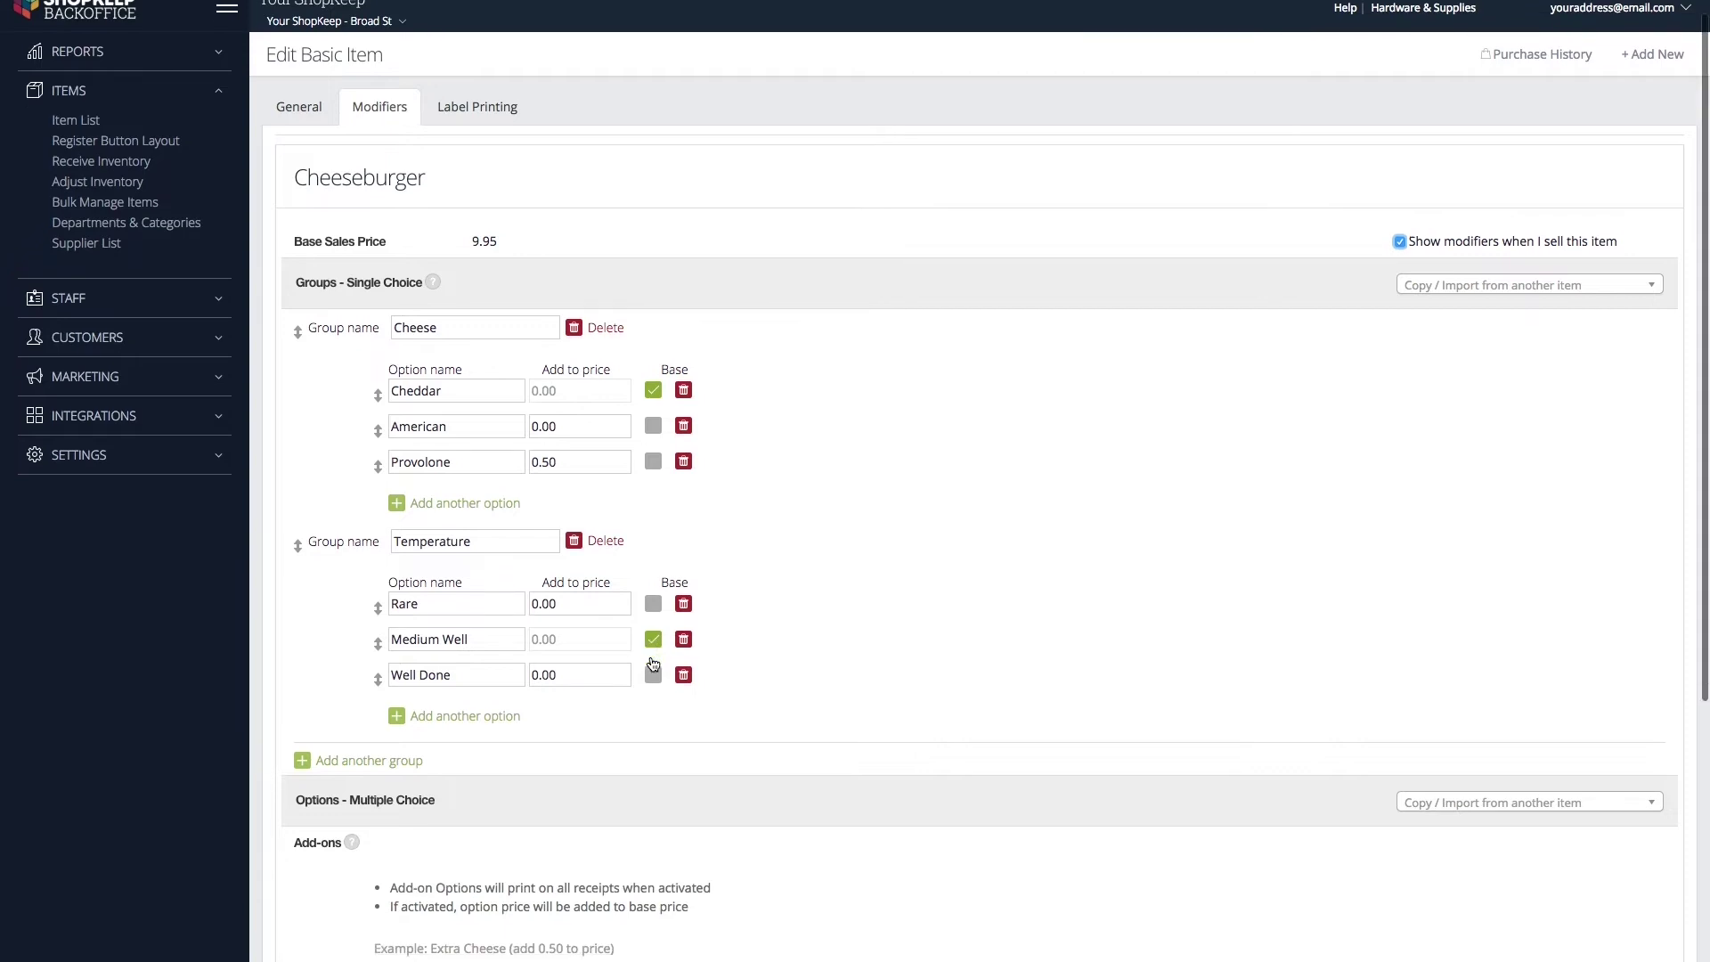
pyautogui.scroll(-5, 653, 664)
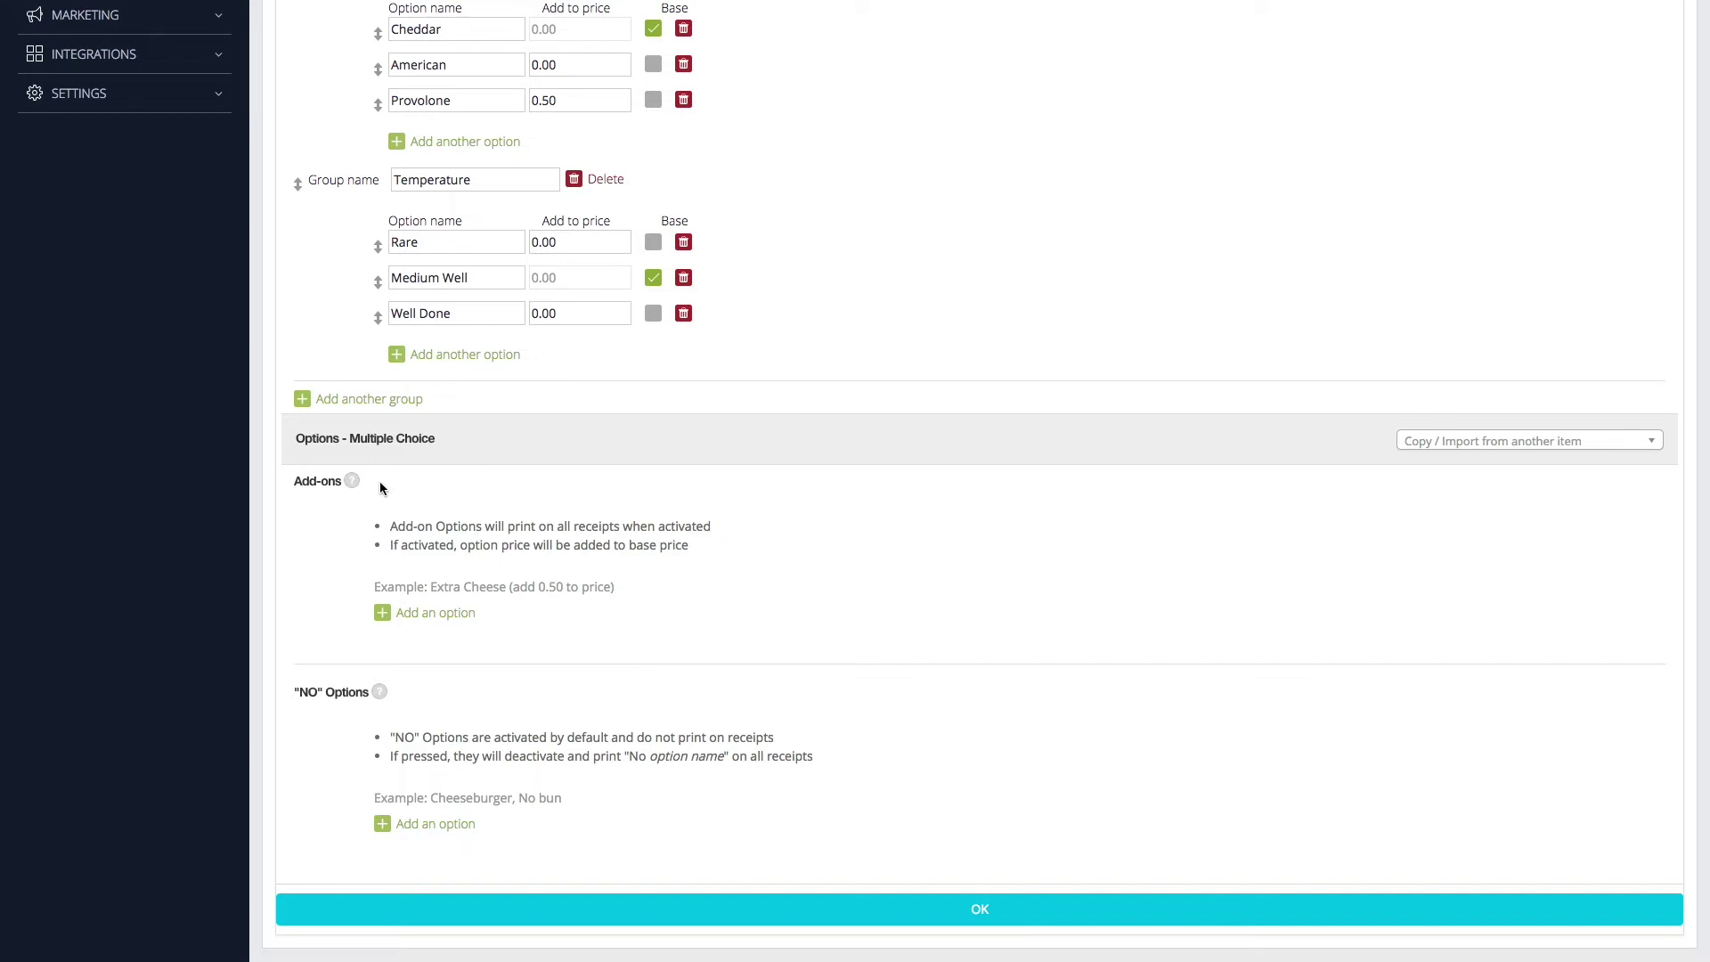
pyautogui.moveTo(355, 486)
# Add add-ons Extra Patty at 1.50, Bacon at 1.00 and Fried Egg at 0.75
pyautogui.click(380, 613)
pyautogui.write('Extra')
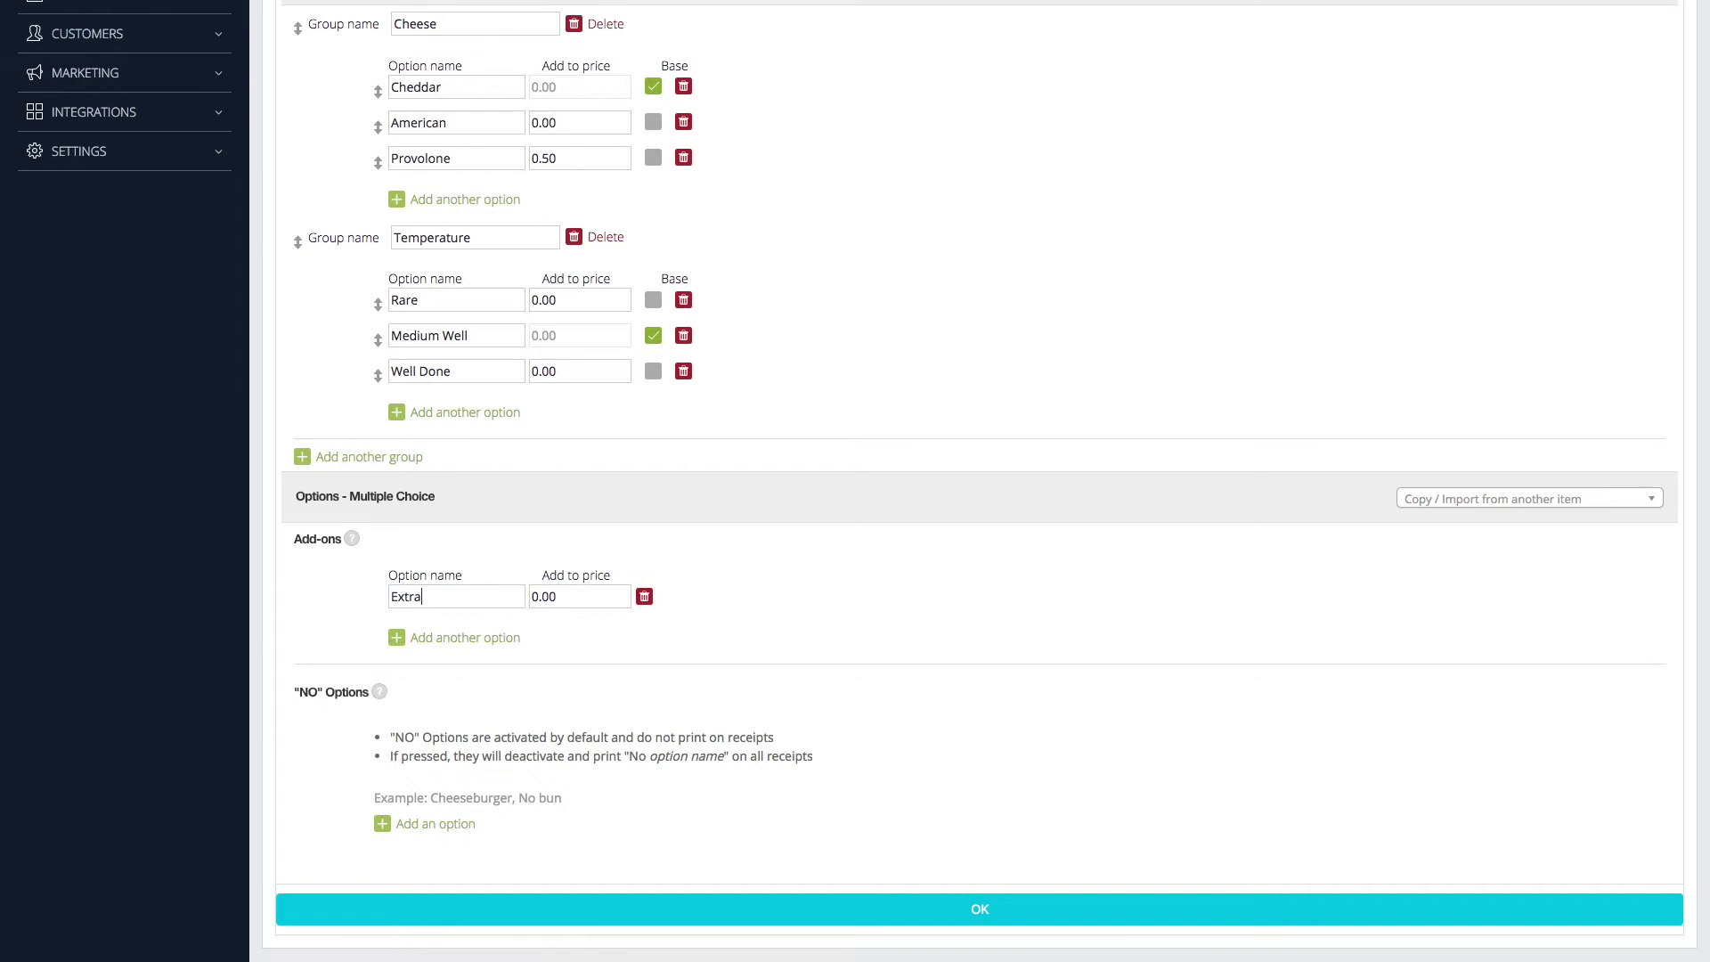
pyautogui.write(' Patty')
pyautogui.moveTo(574, 601); pyautogui.dragTo(520, 601)
pyautogui.write('1.50')
pyautogui.click(398, 638)
pyautogui.write('Baco')
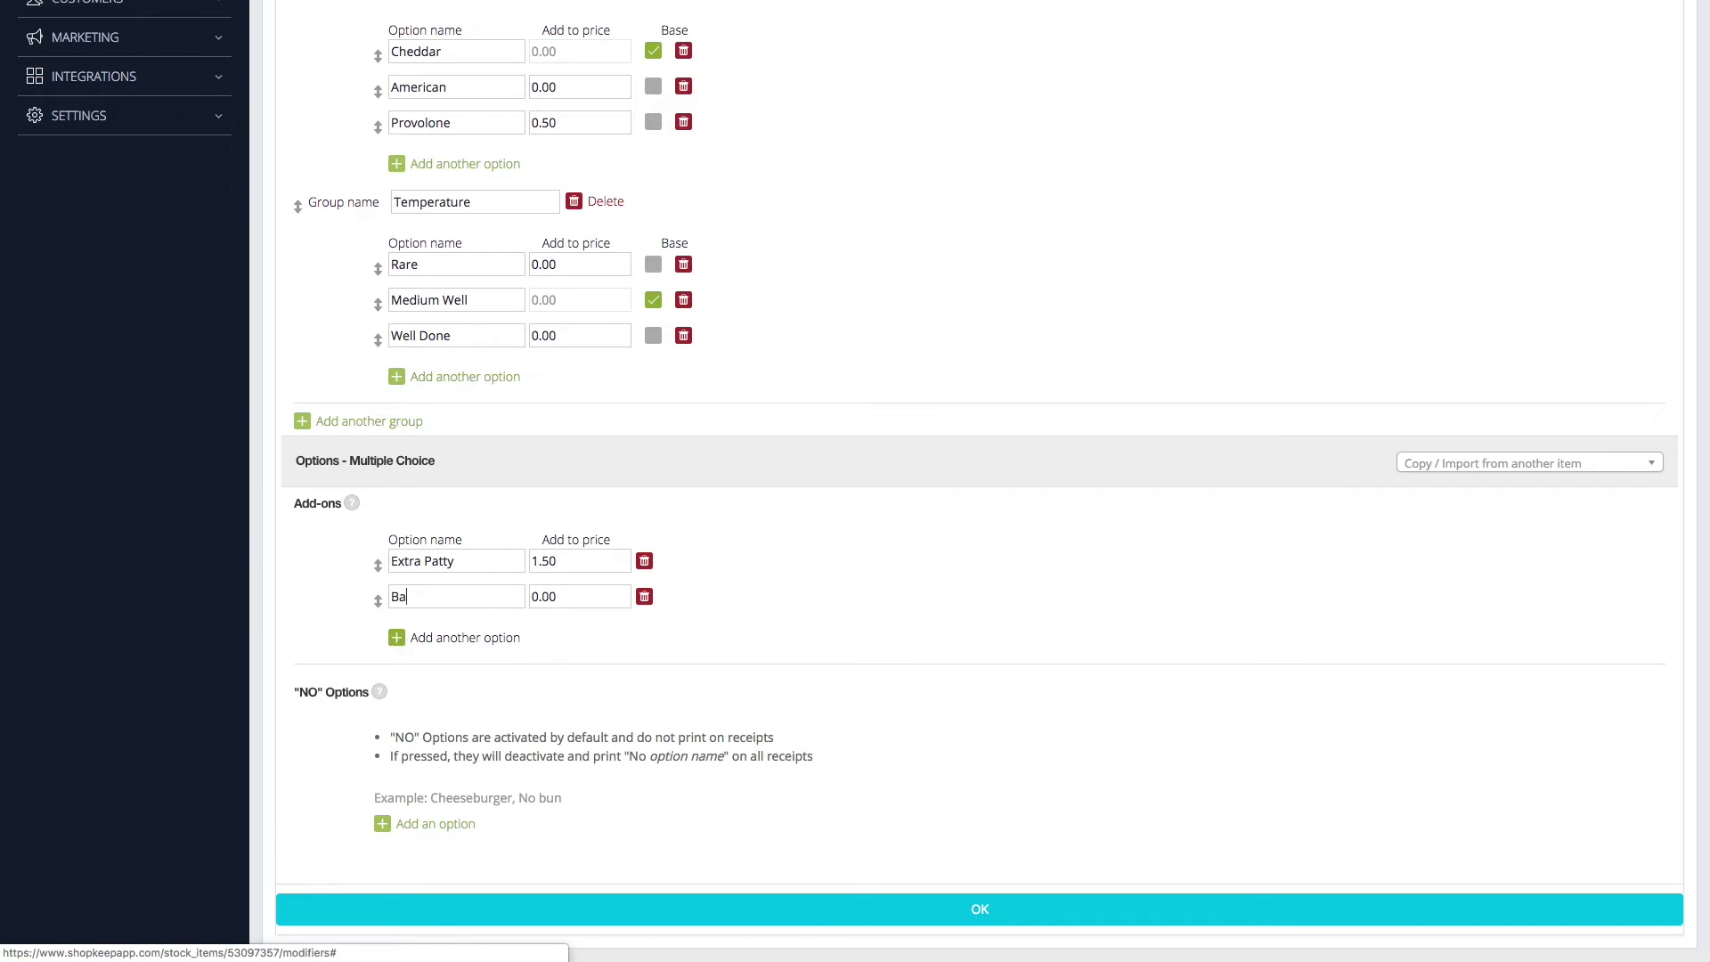
pyautogui.write('n')
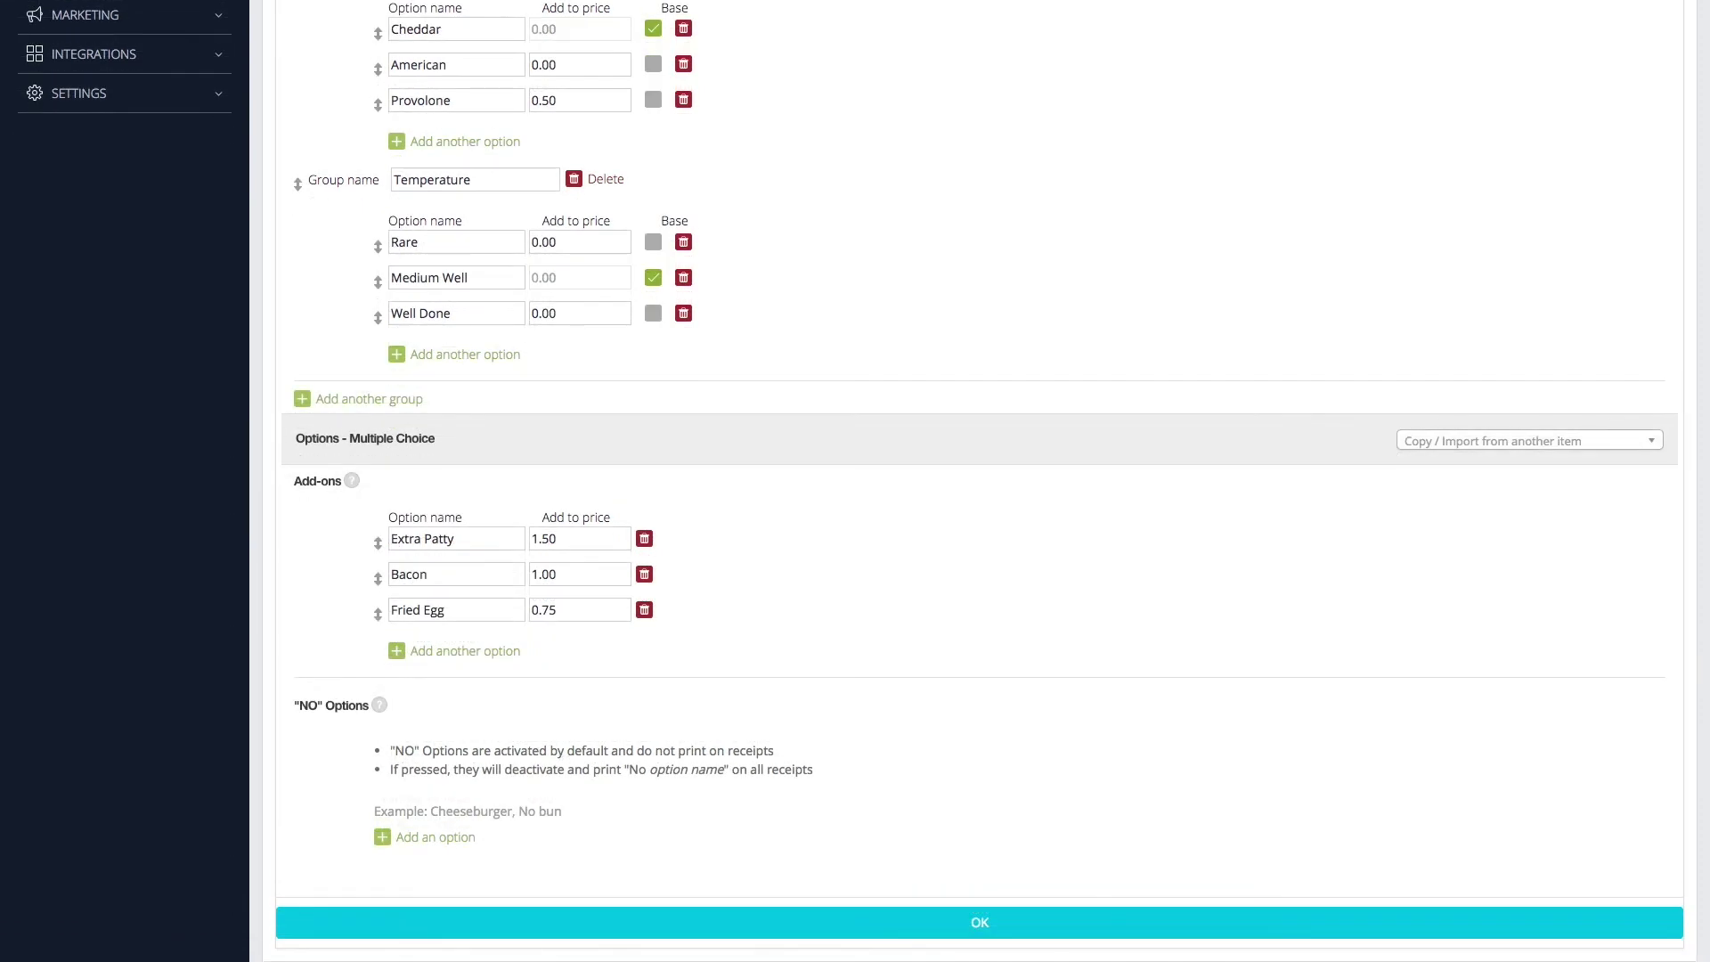
pyautogui.moveTo(382, 705)
# Add NO options Bun with a 0.50 discount and Lettuce
pyautogui.click(383, 838)
pyautogui.write('Bun')
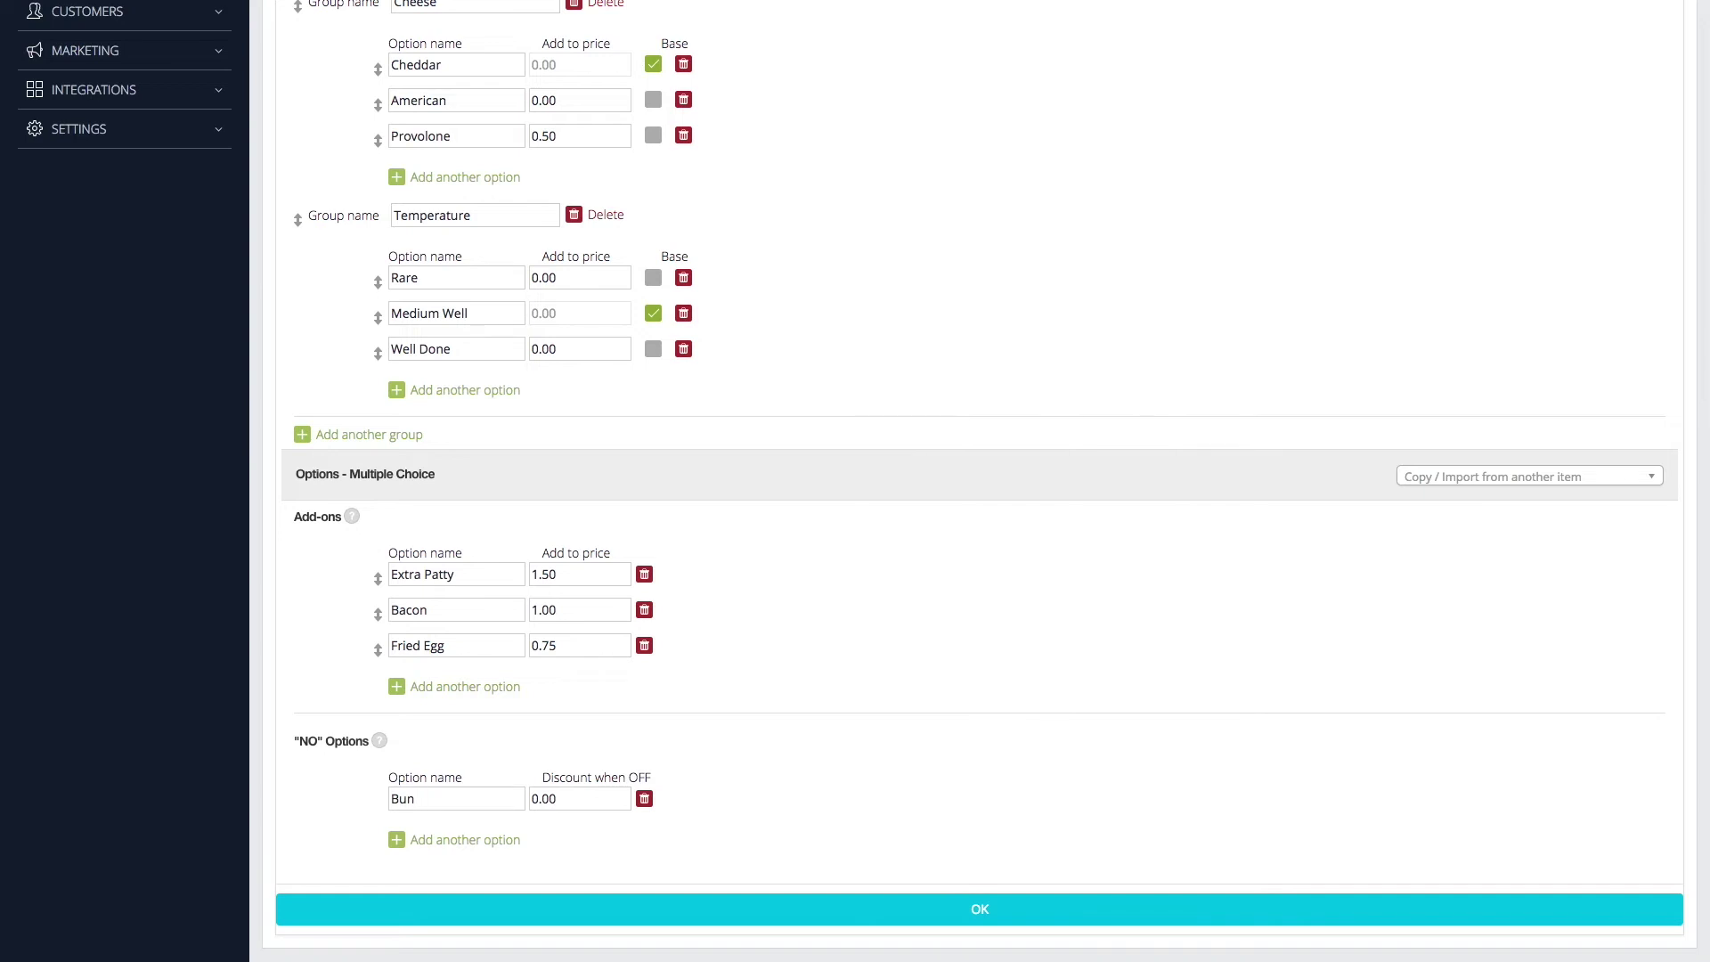
pyautogui.press('super+a')
pyautogui.write('0.50')
pyautogui.click(396, 841)
pyautogui.write('Lettuce')
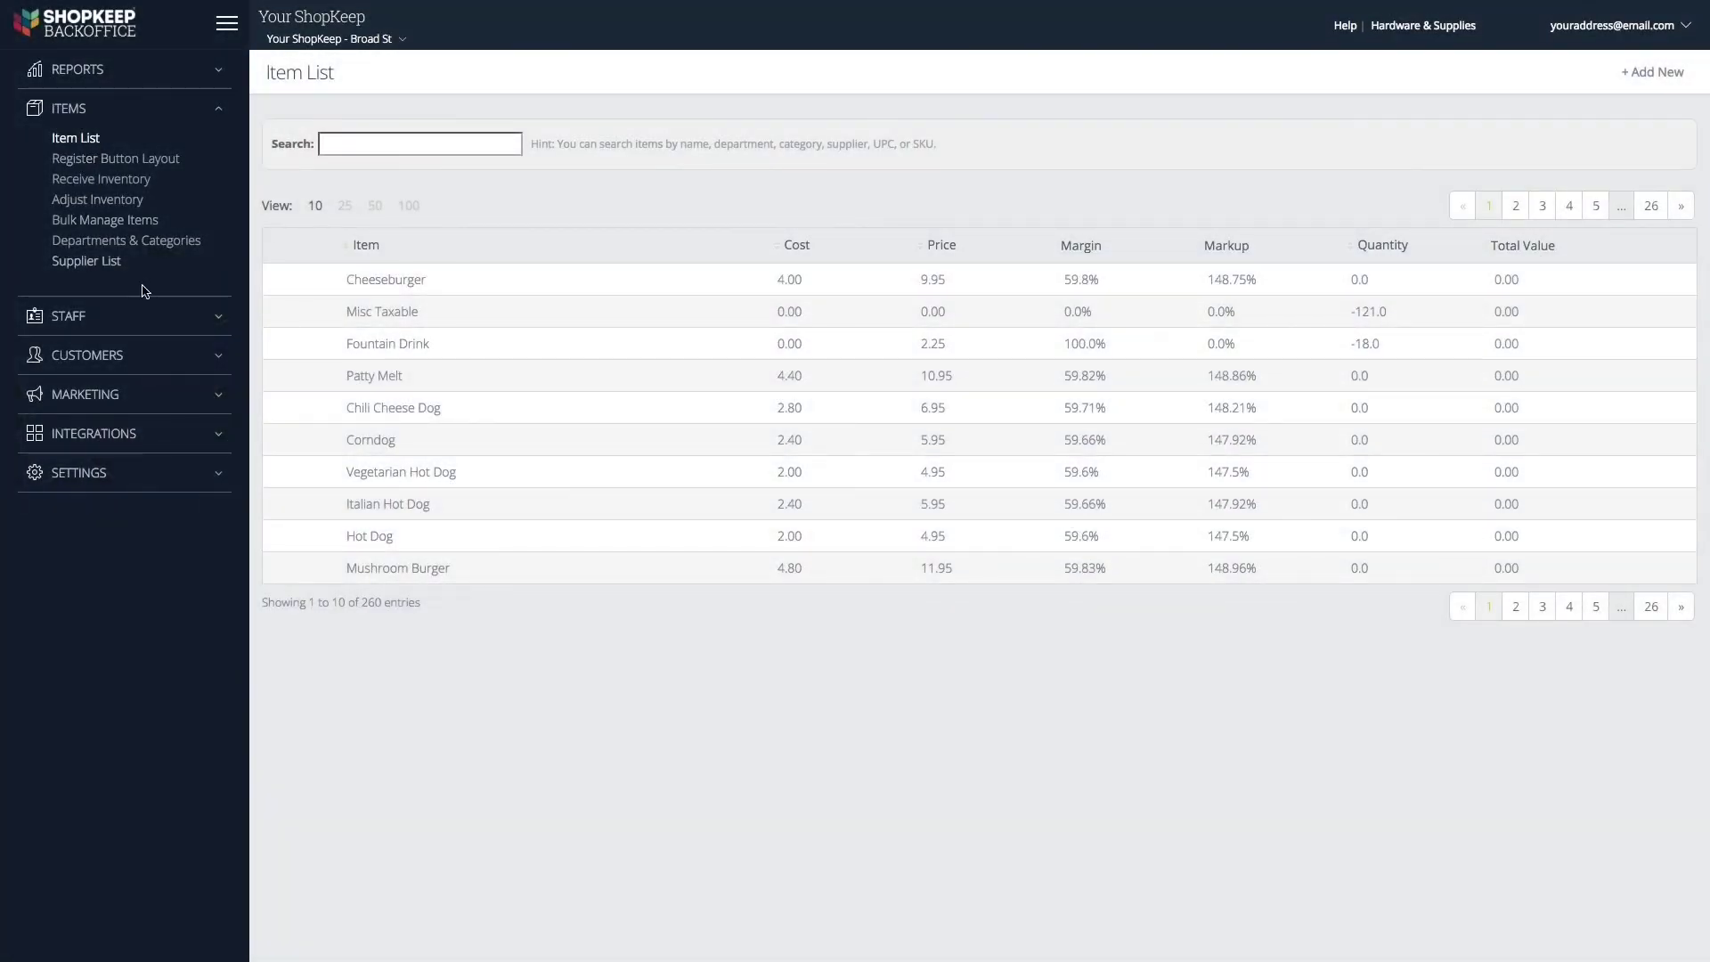
# In the Patty Melt's modifiers, copy in the Cheeseburger - Cheese group
pyautogui.click(328, 384)
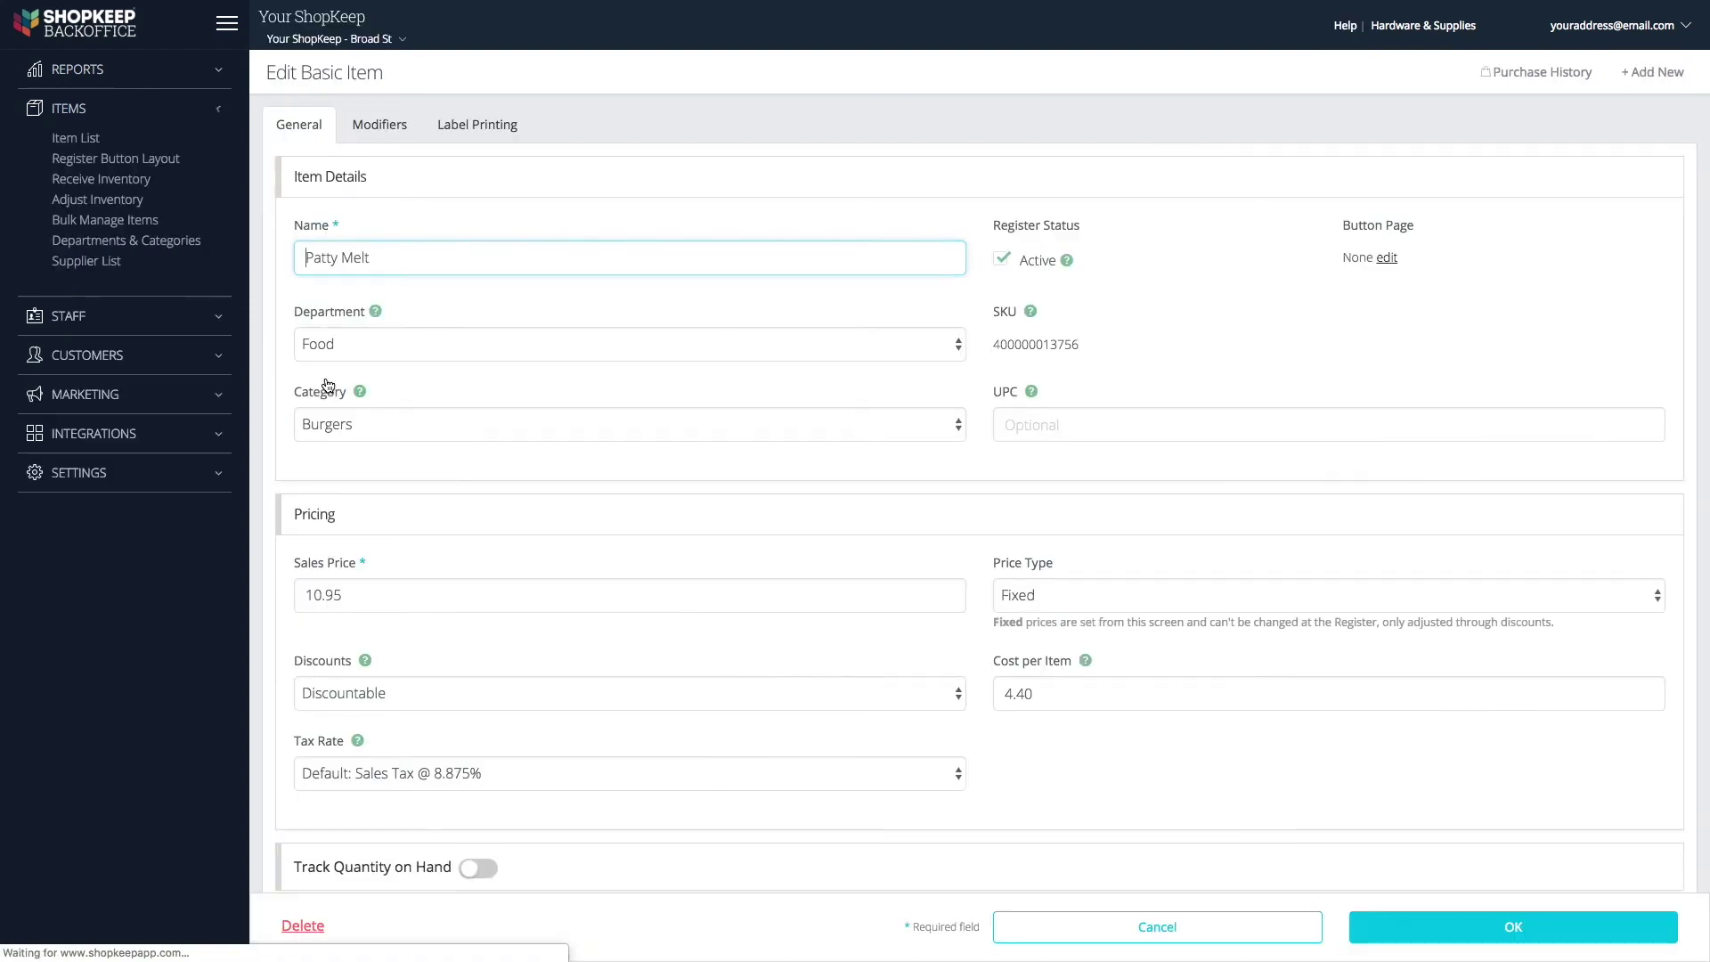
pyautogui.click(383, 141)
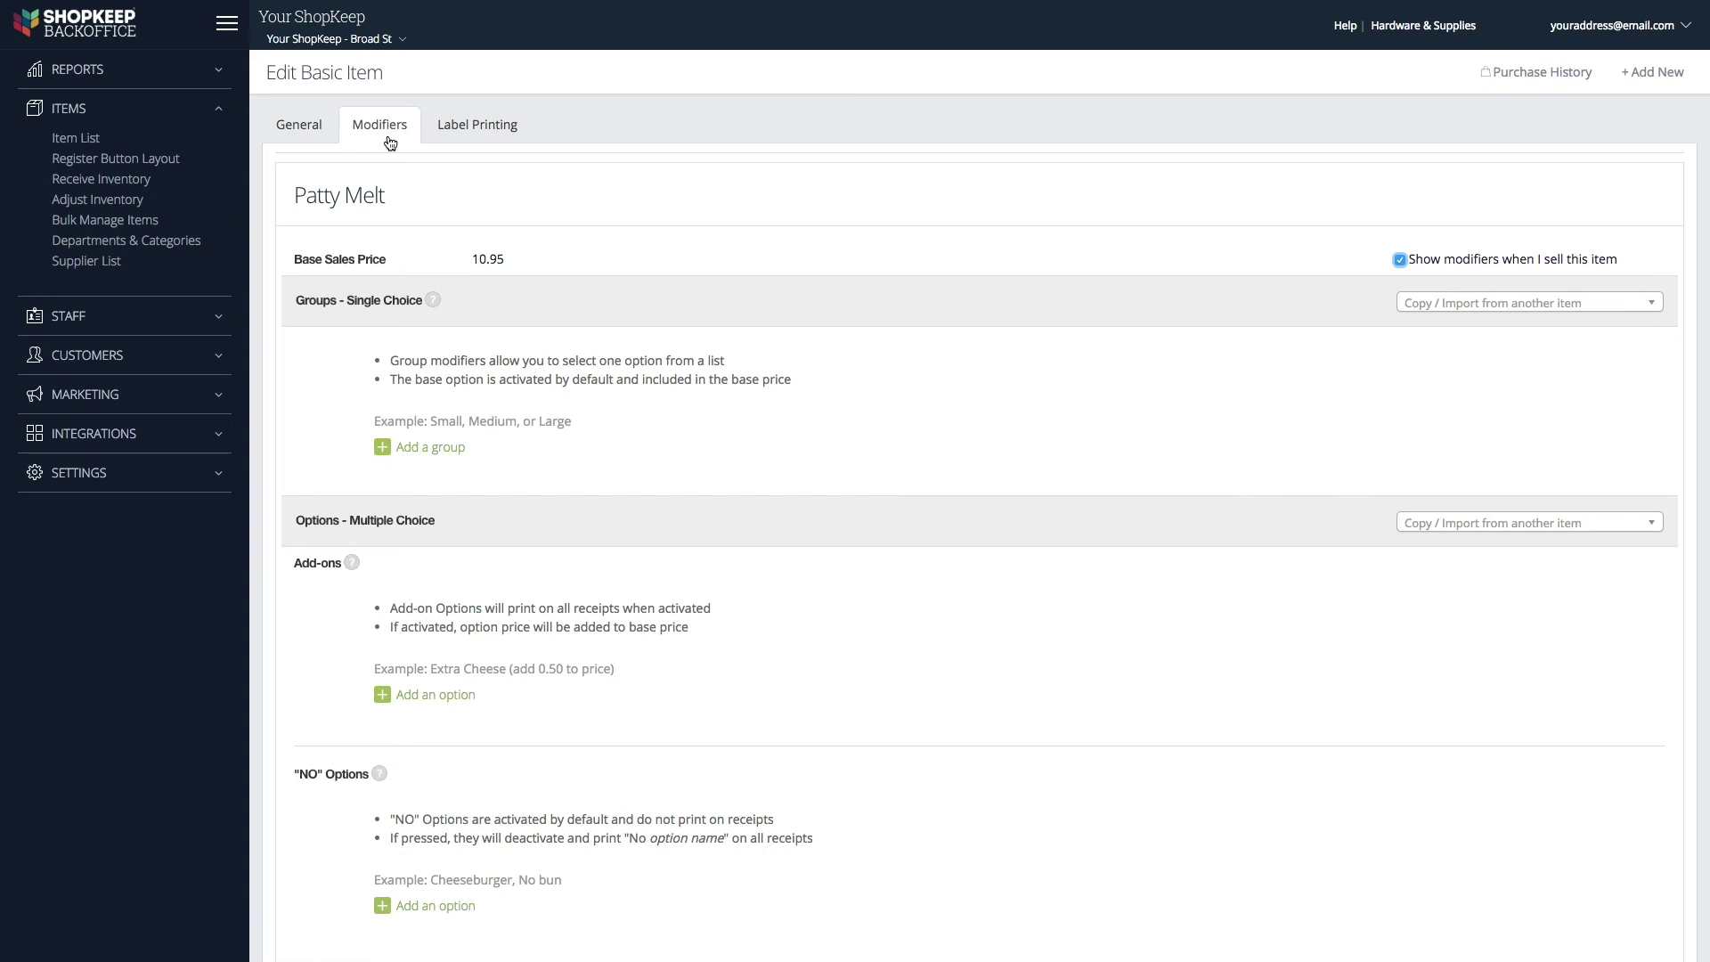
pyautogui.click(1652, 305)
pyautogui.write('Cheese')
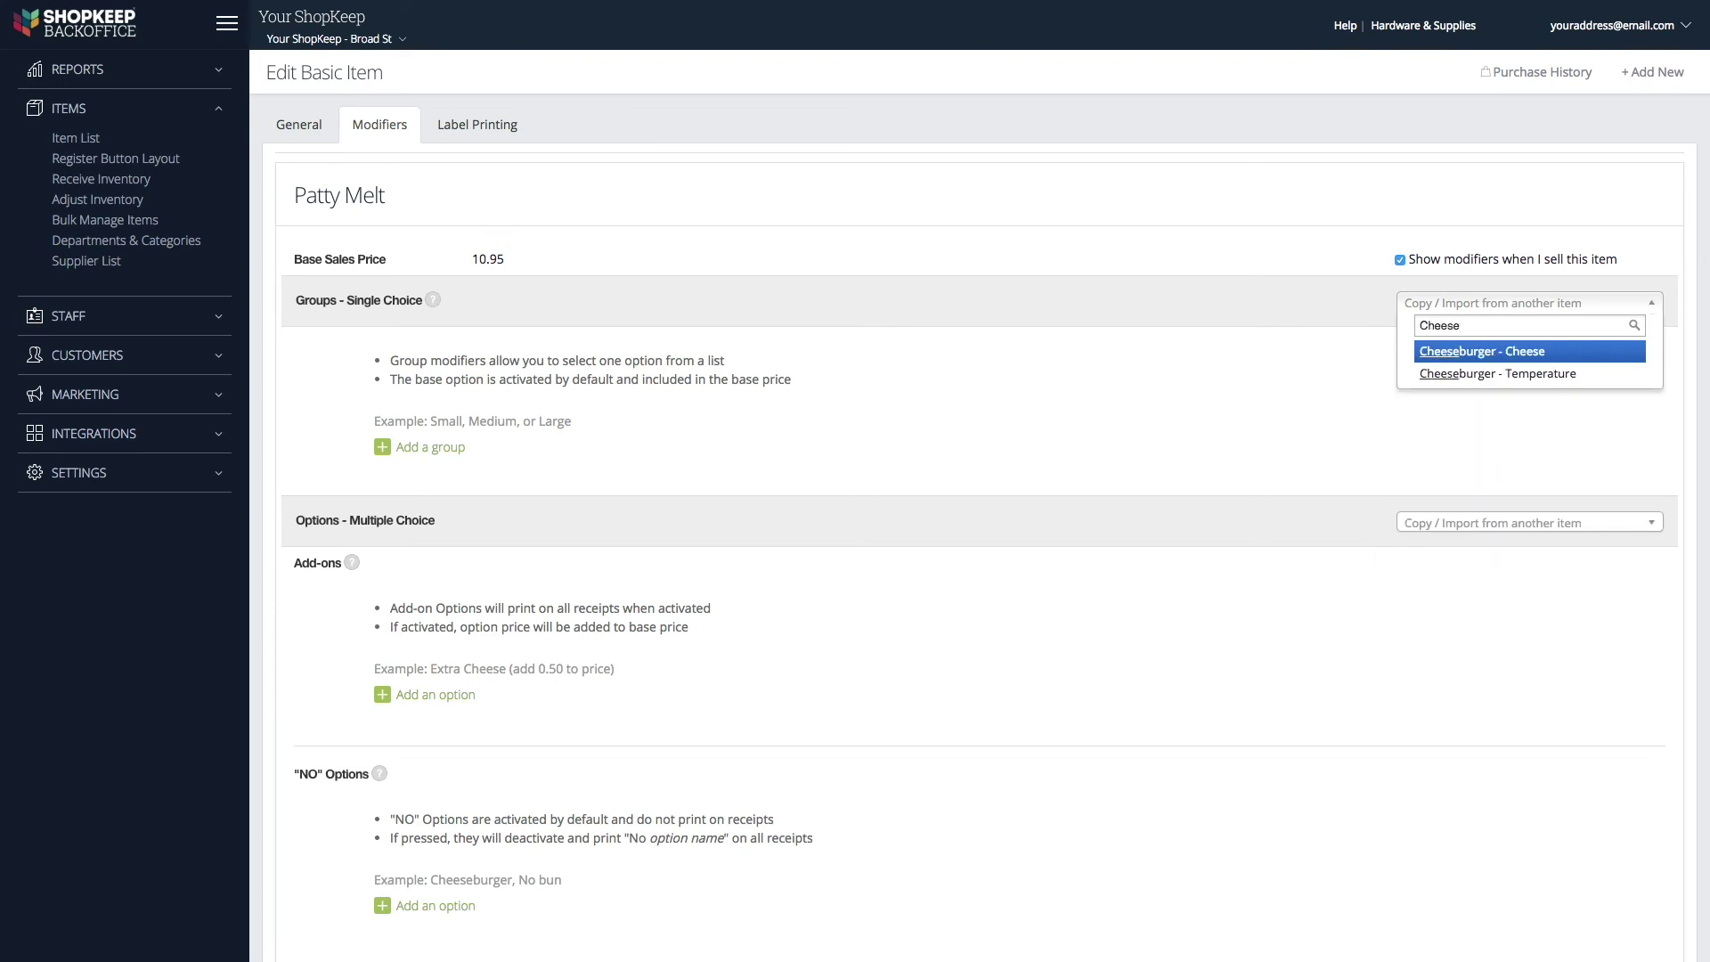
pyautogui.click(1594, 354)
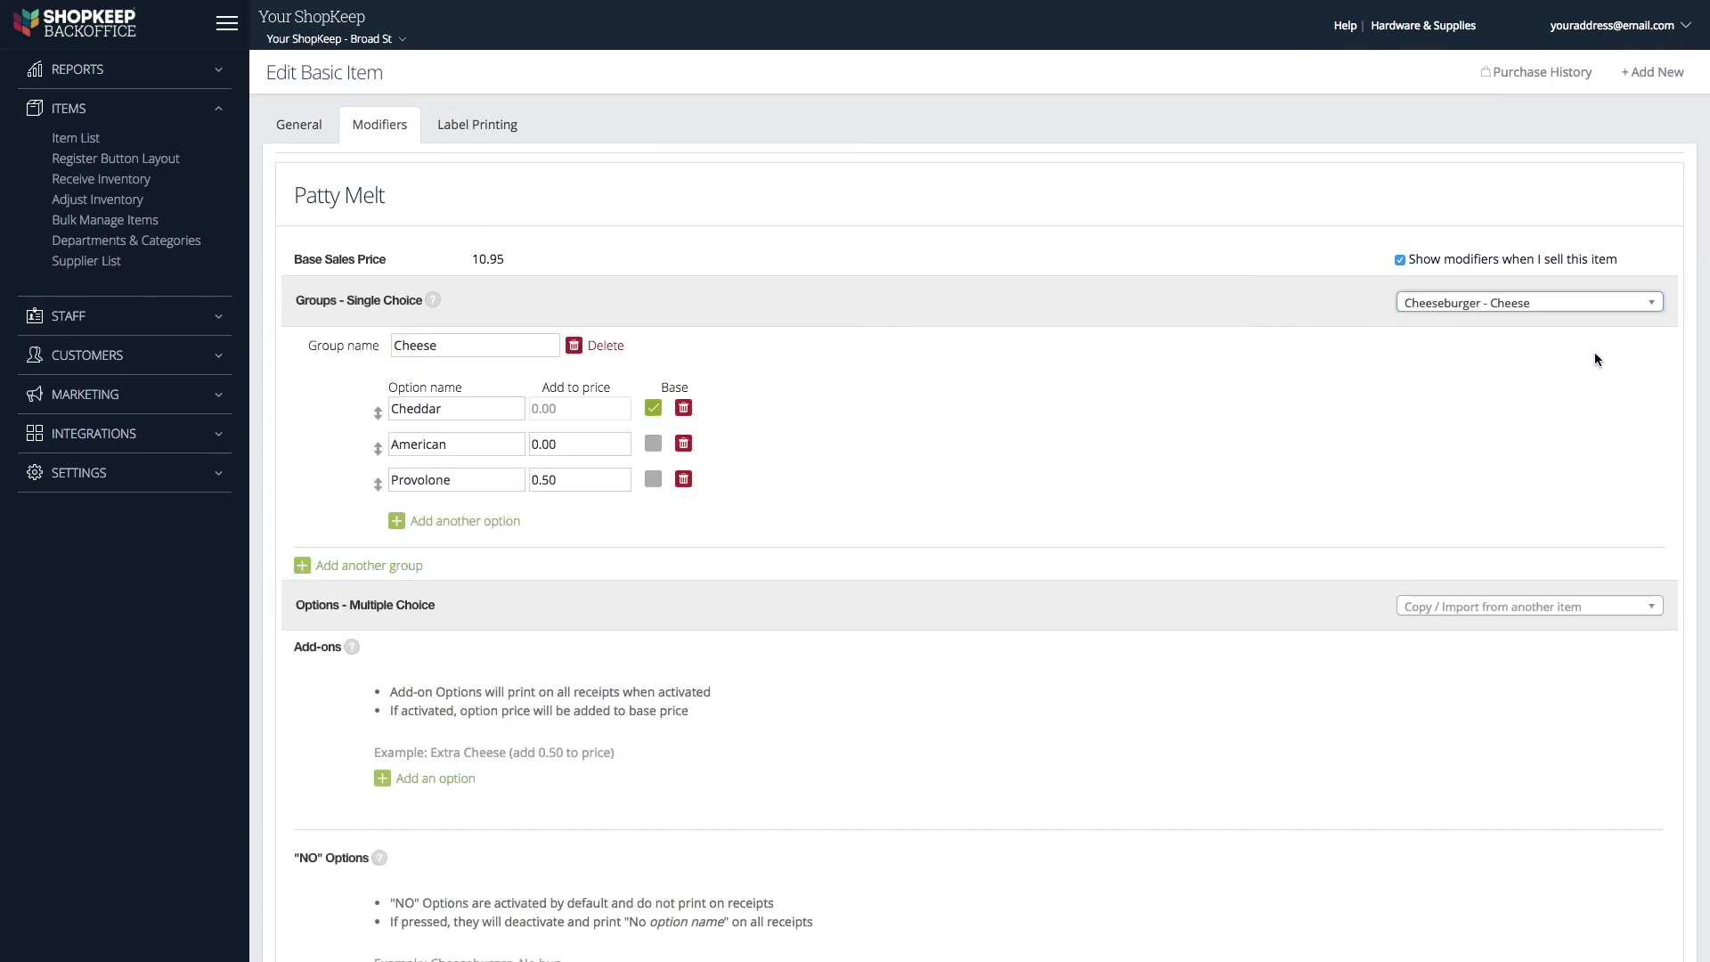
# Copy the Cheeseburger - Temperature group into the Patty Melt as well
pyautogui.click(1652, 304)
pyautogui.write('cheese')
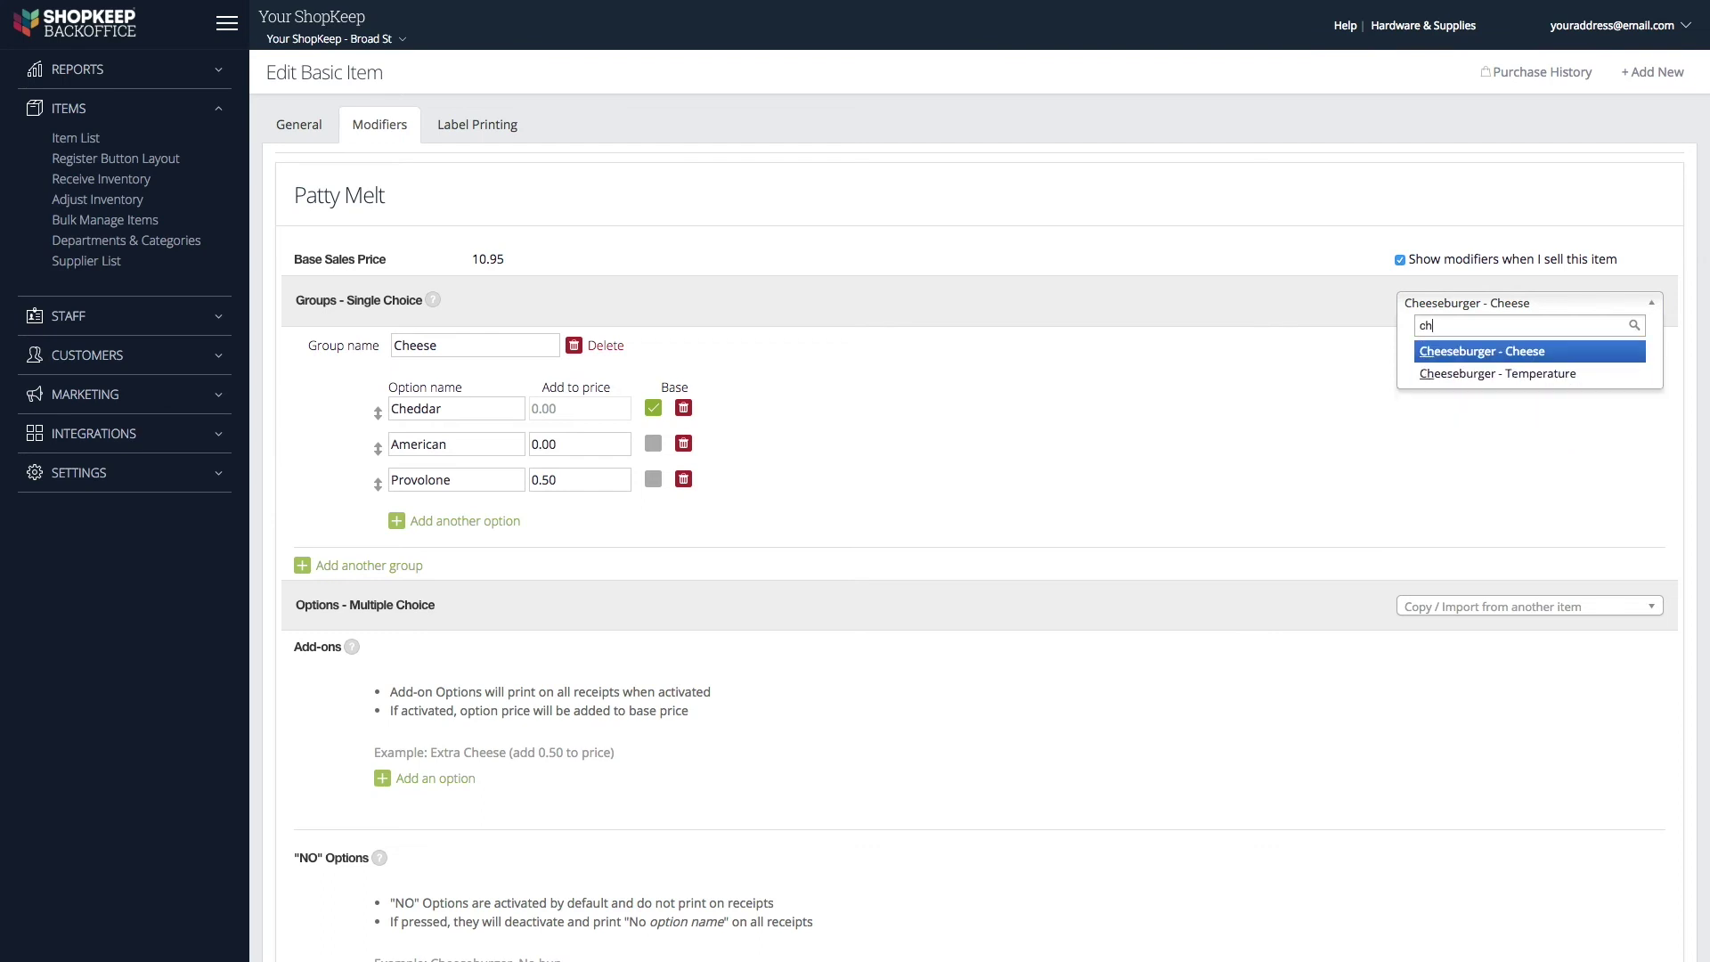
pyautogui.click(1616, 373)
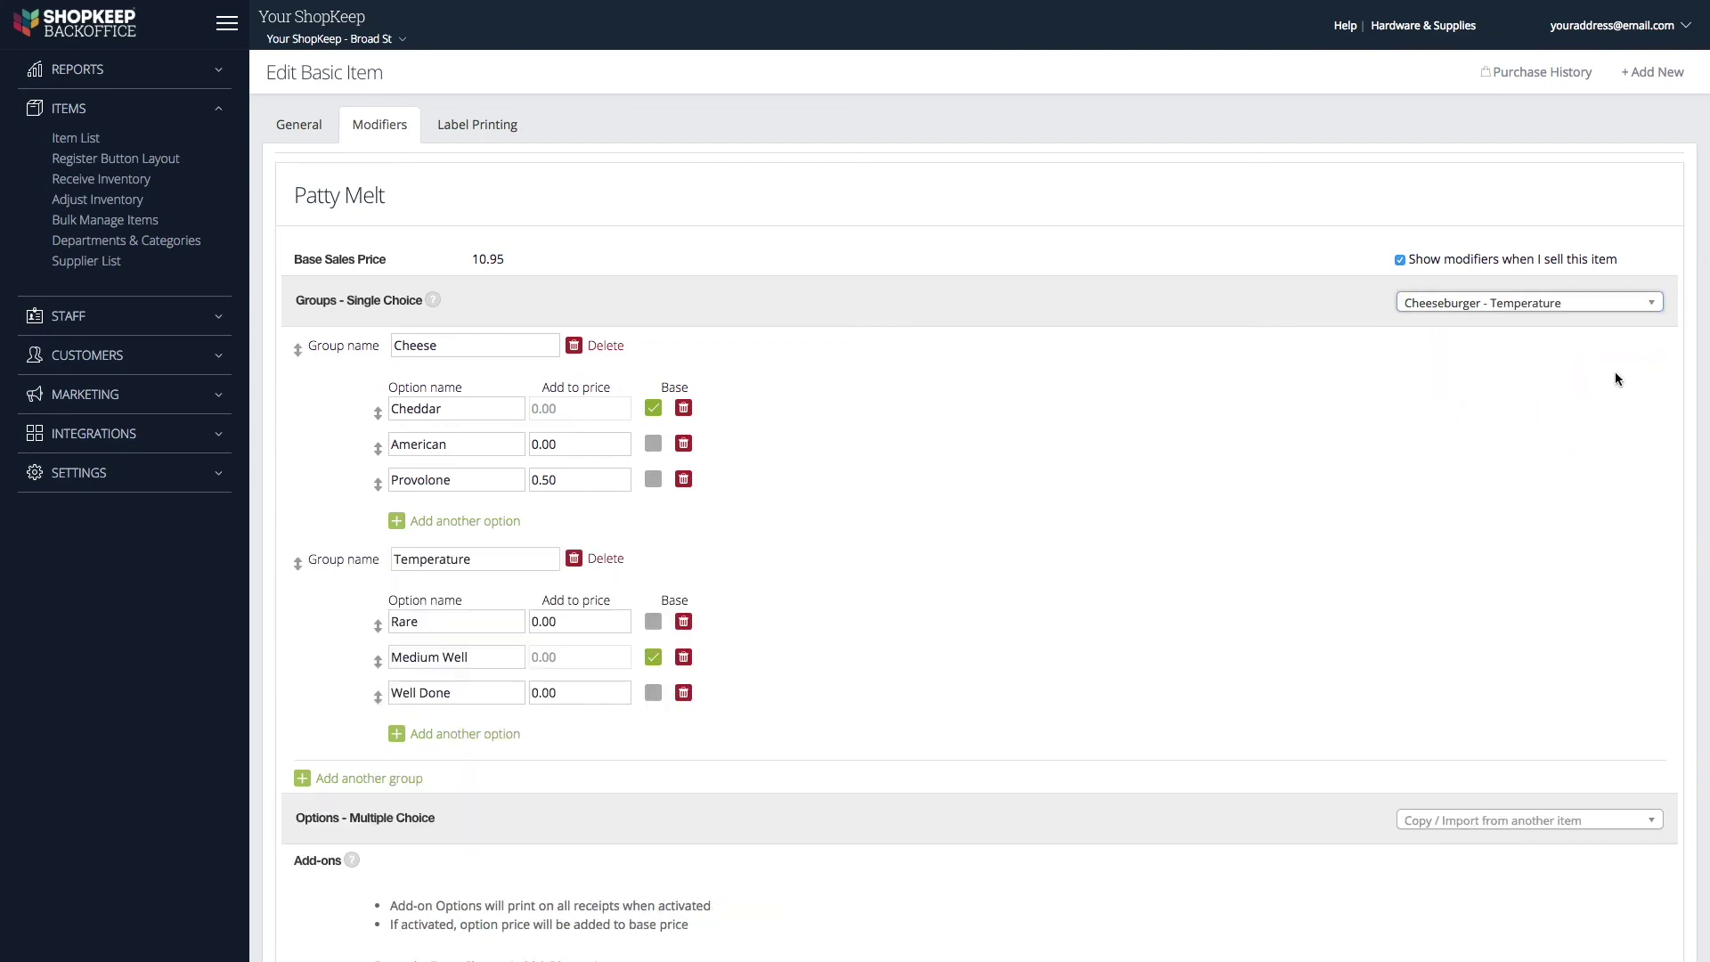
pyautogui.scroll(-5, 1615, 372)
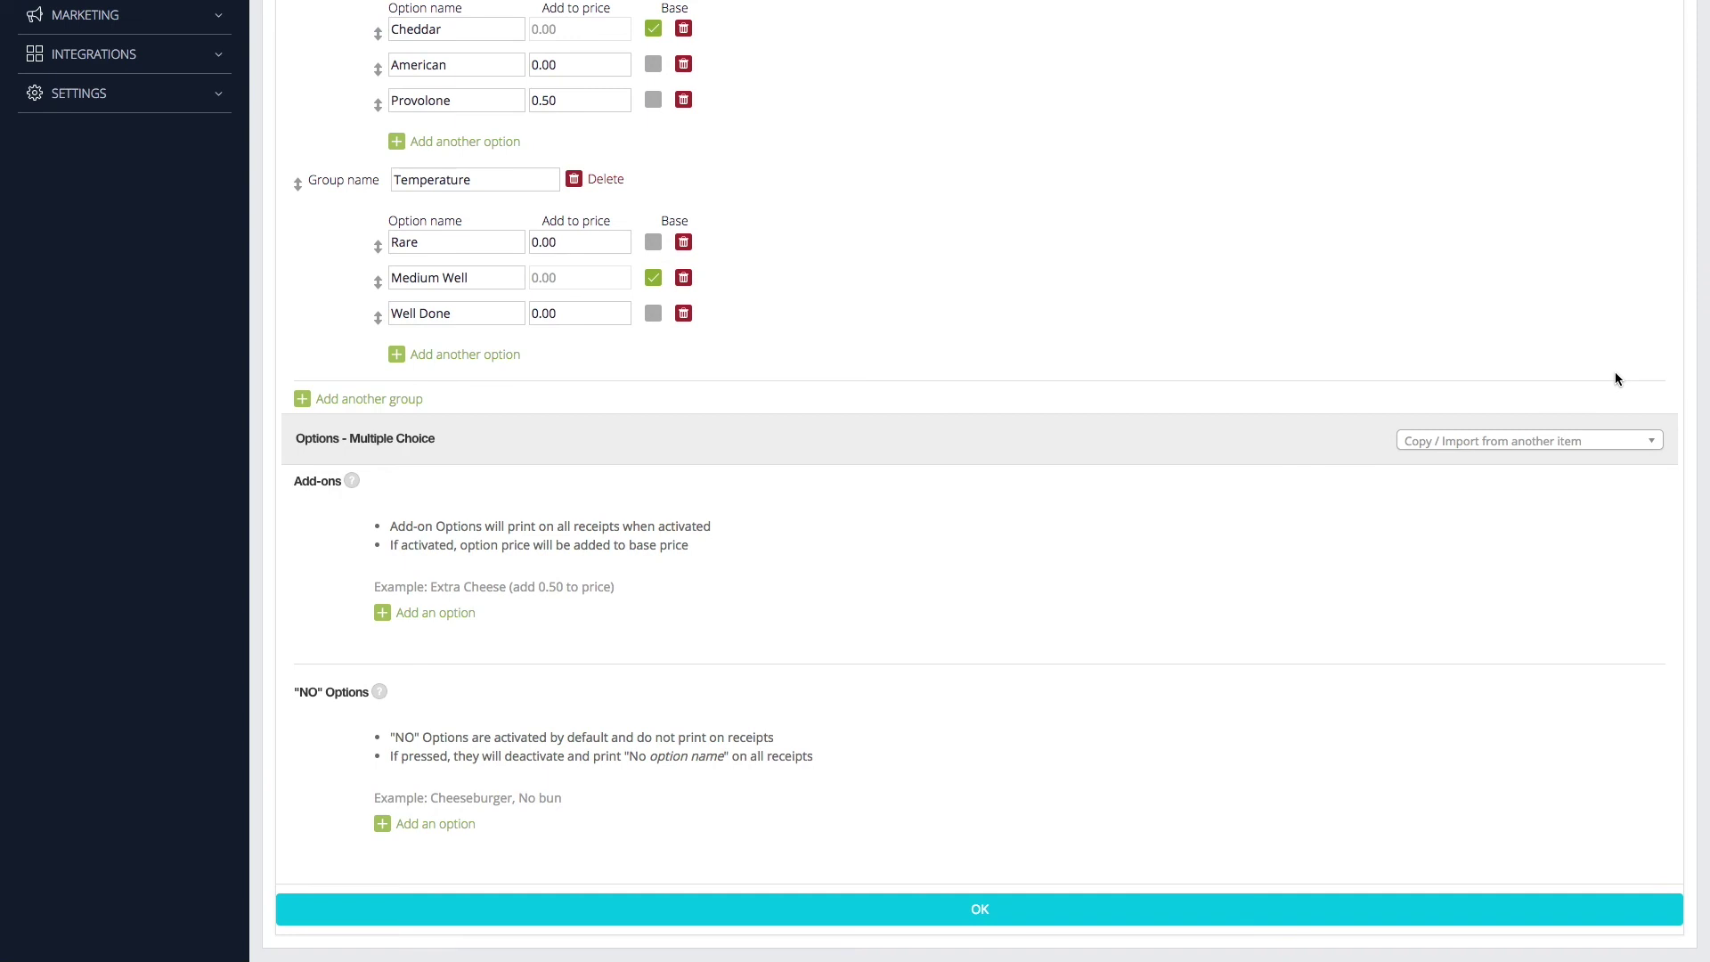
# Import the Cheeseburger's multiple-choice options into the Patty Melt via Copy / Import
pyautogui.click(1650, 442)
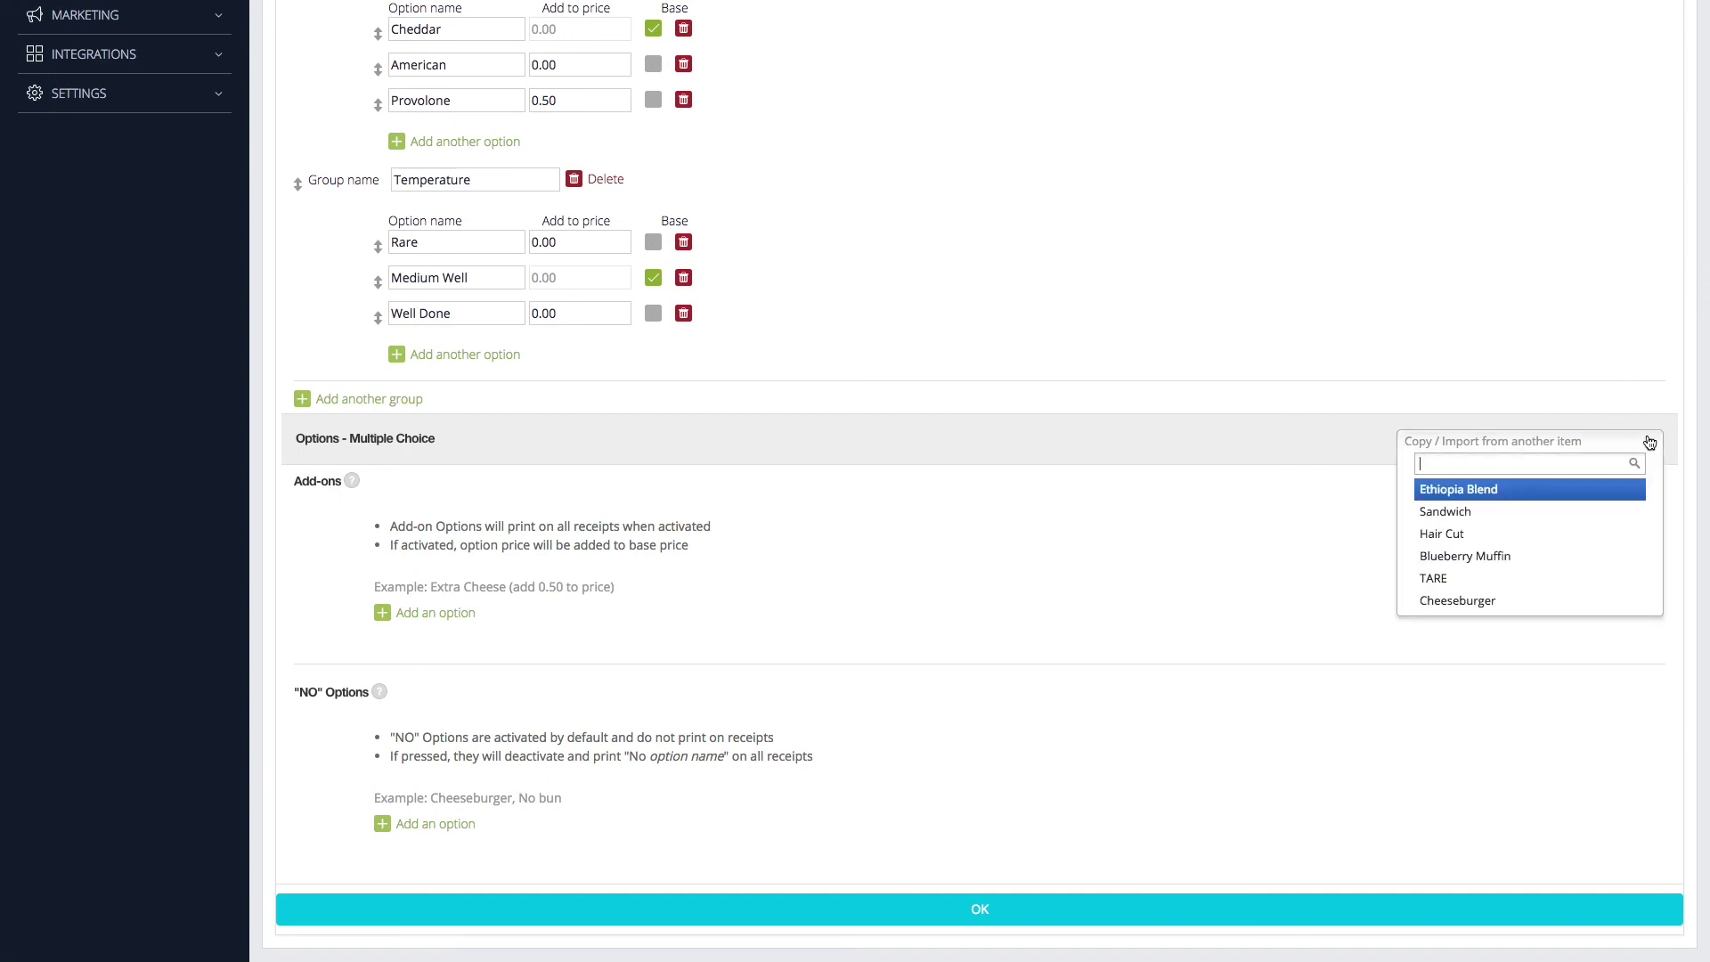
pyautogui.write('cheese')
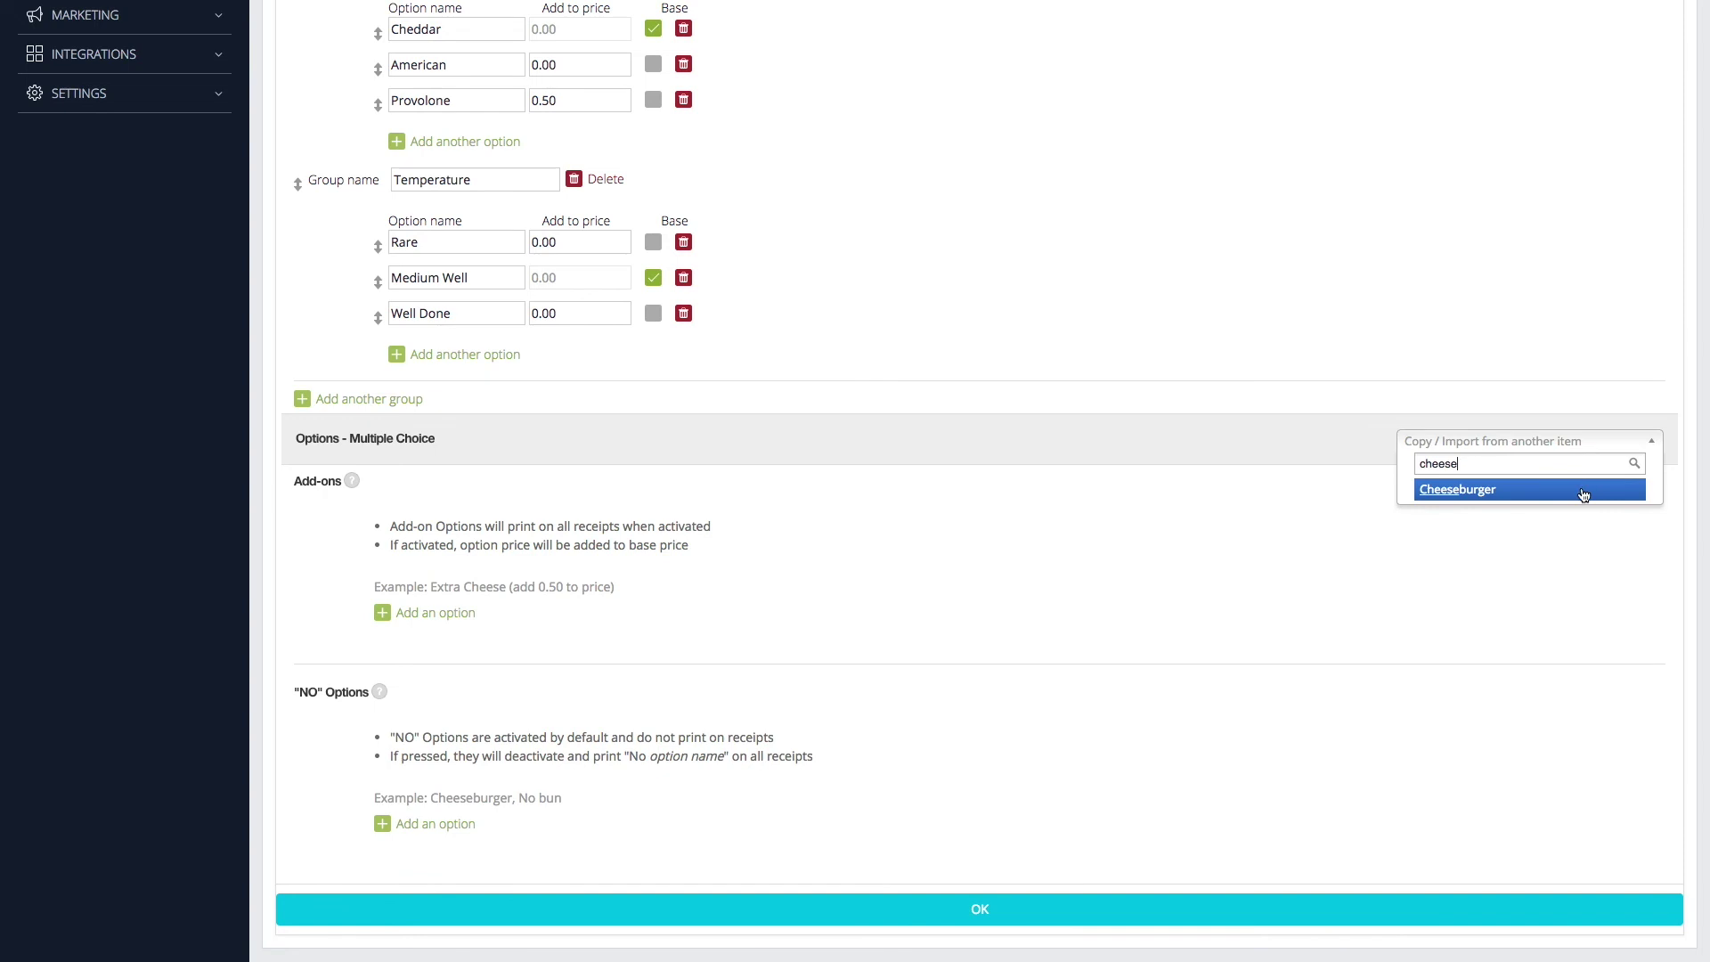
pyautogui.click(1580, 488)
pyautogui.scroll(-1, 1580, 486)
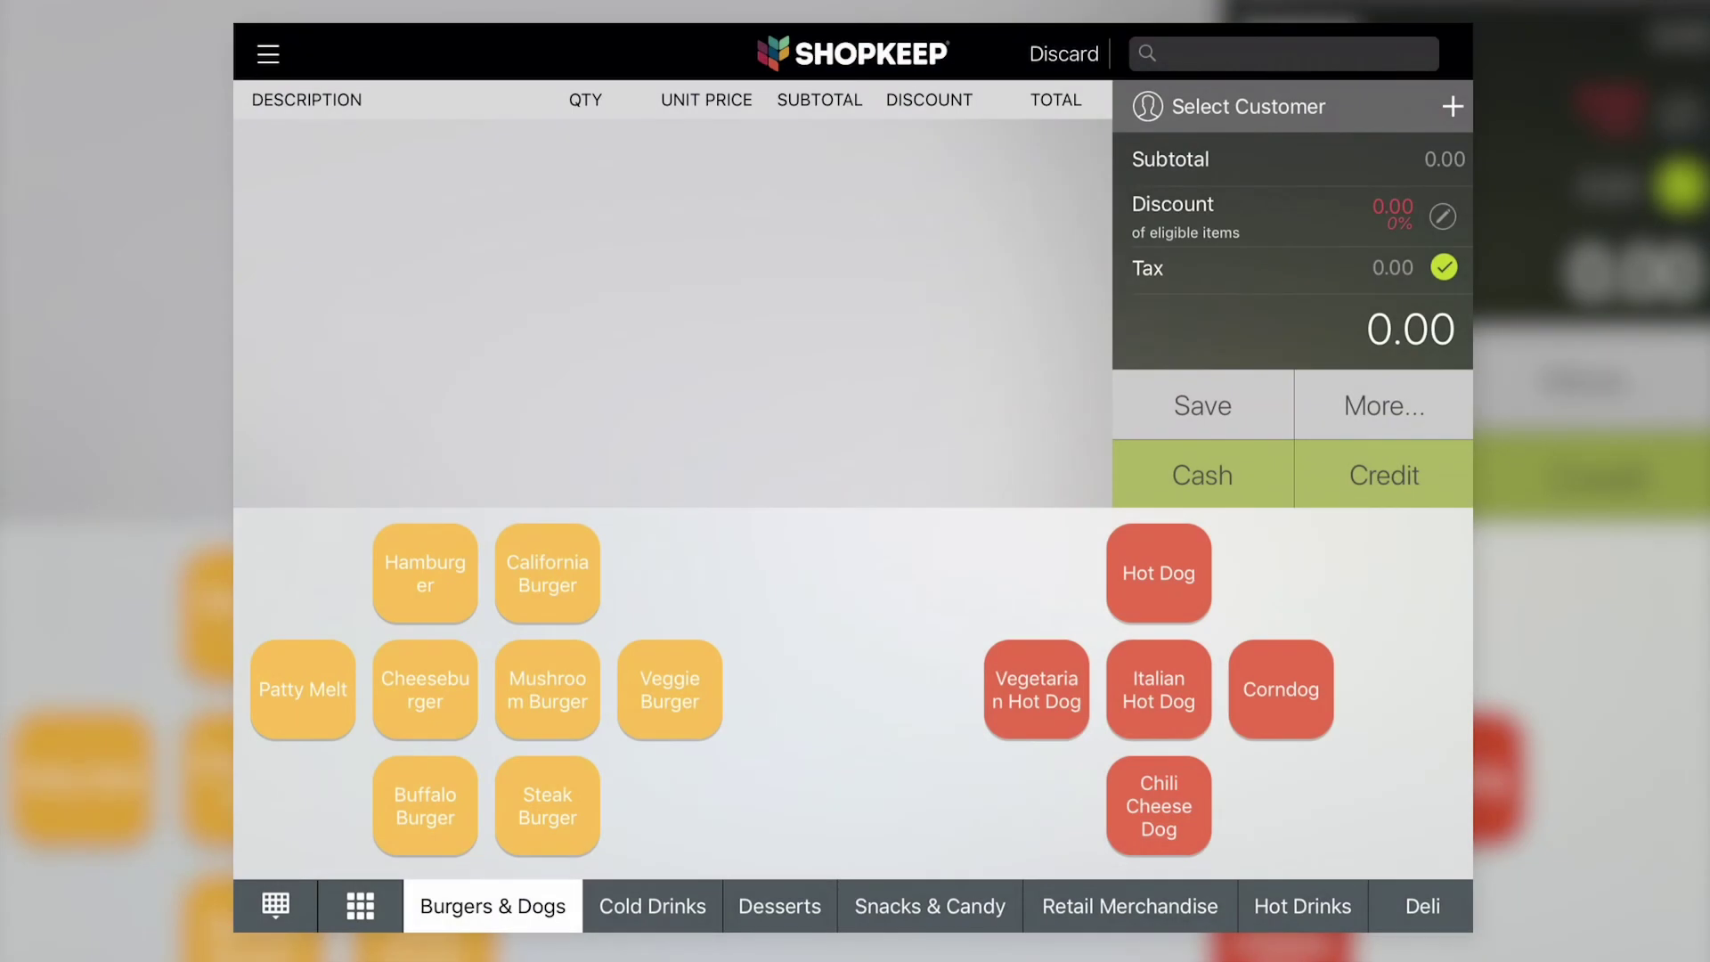
# Ring up a Patty Melt with American cheese, an Extra Patty and no Pickles
pyautogui.click(303, 689)
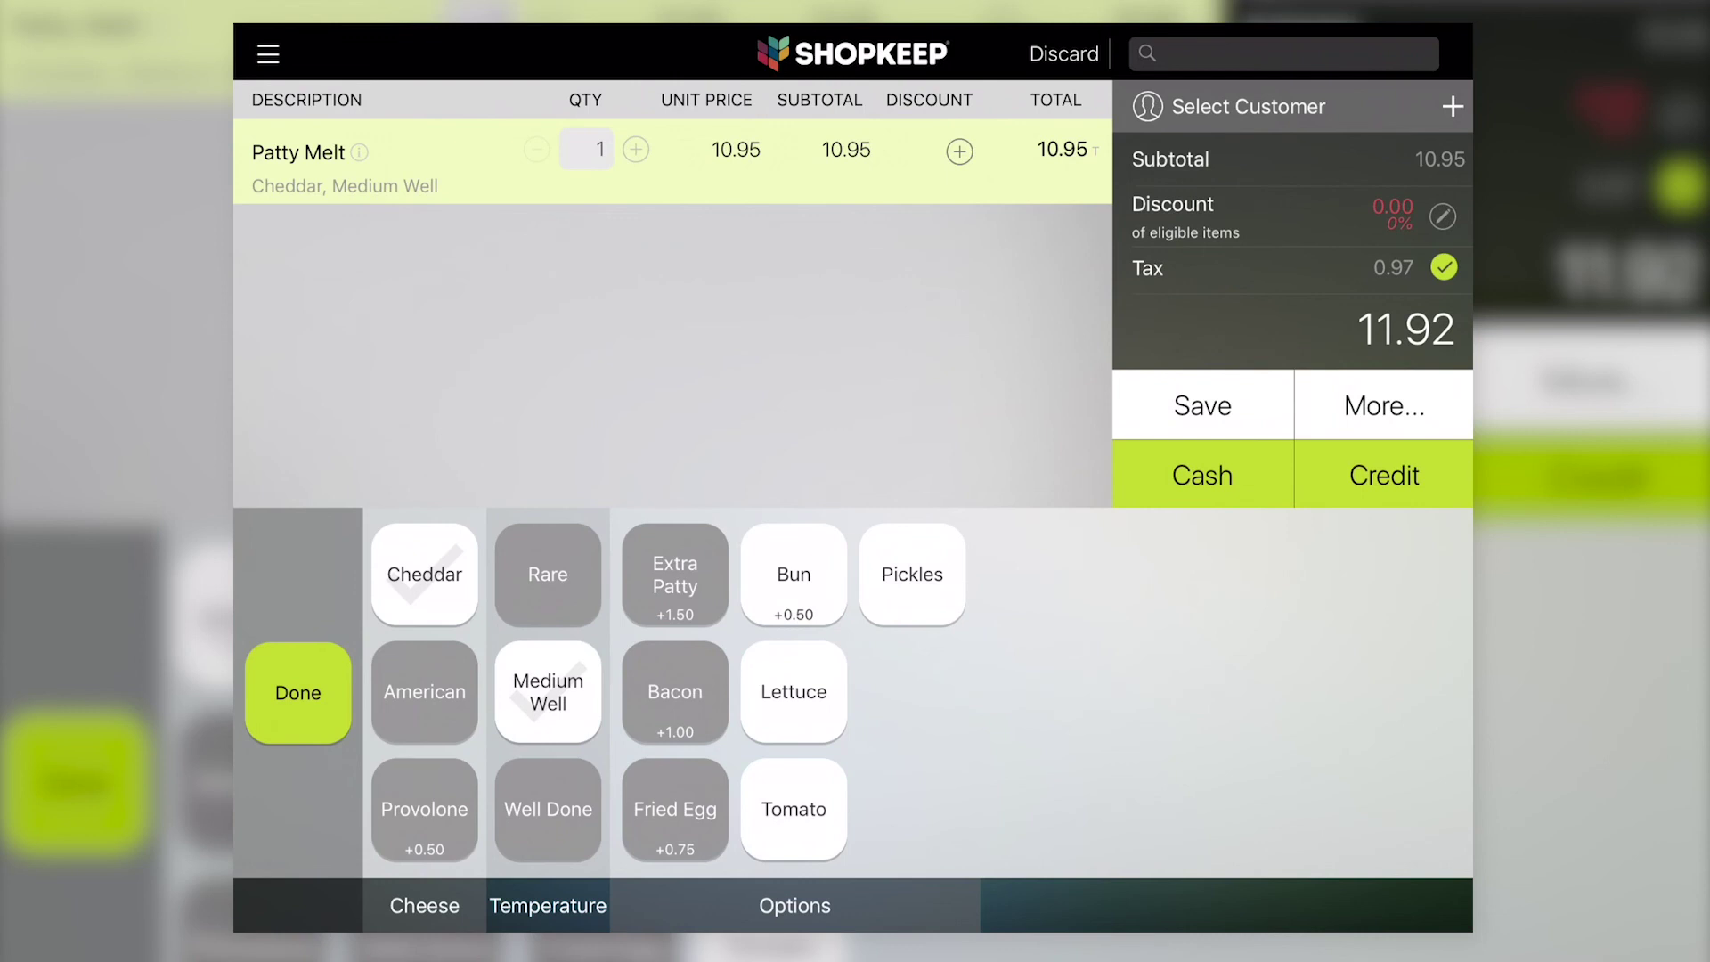
pyautogui.click(424, 691)
pyautogui.click(674, 574)
pyautogui.click(912, 575)
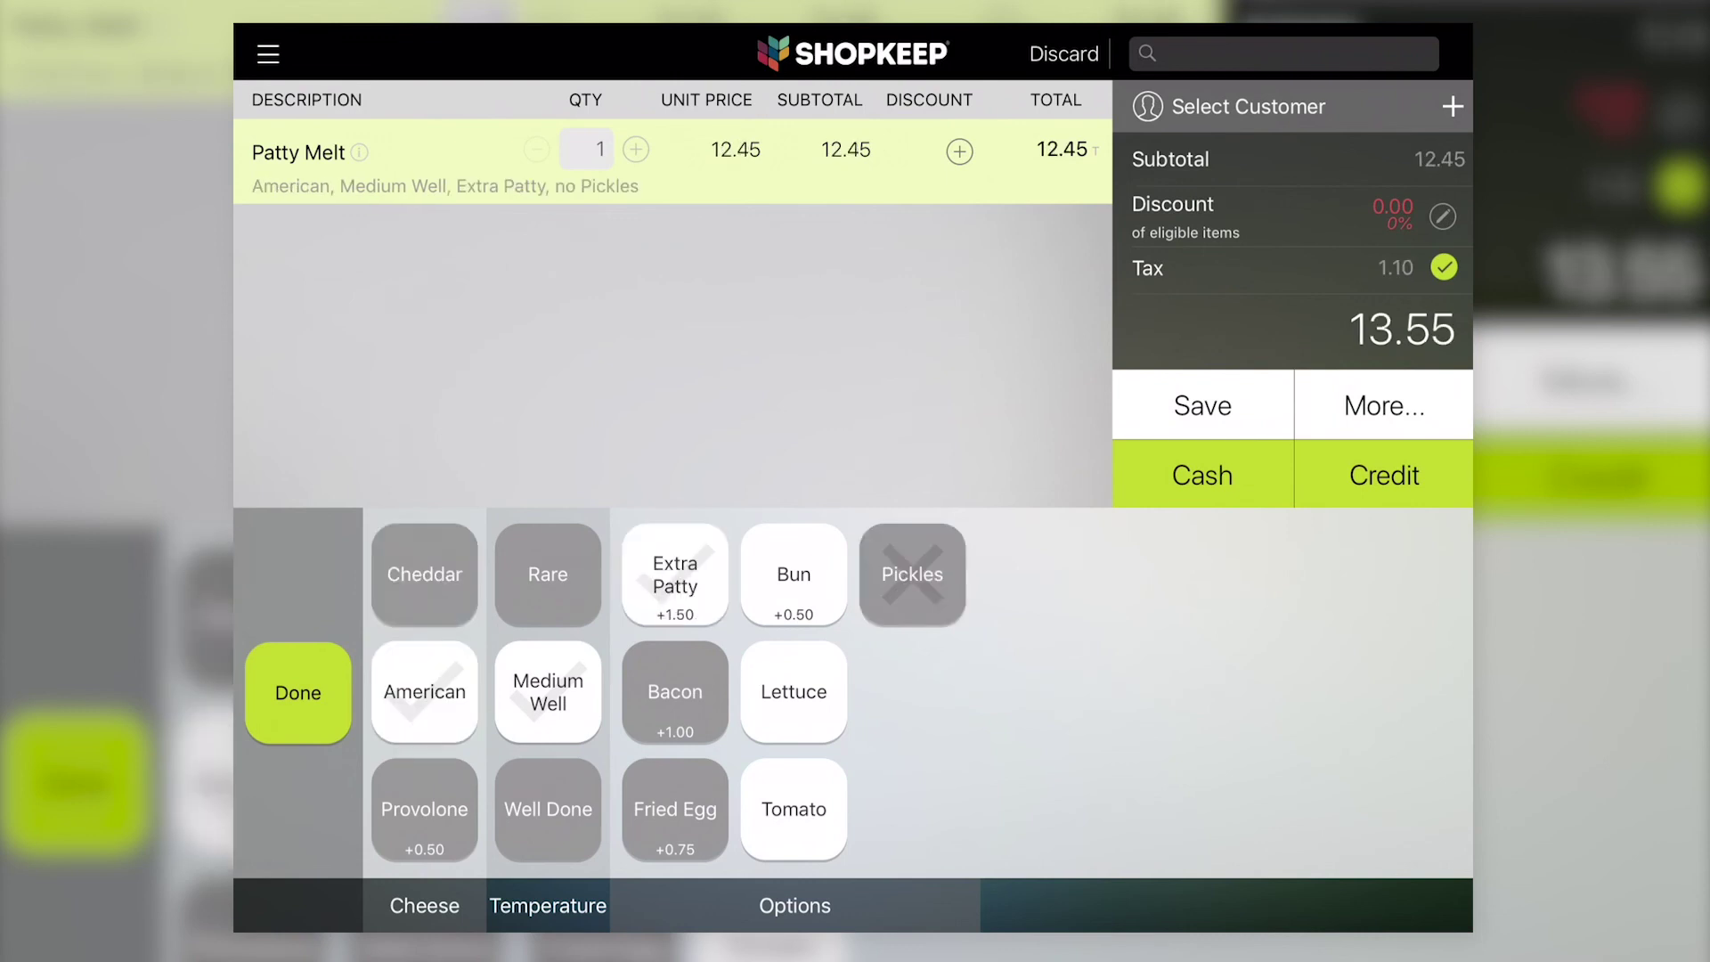
pyautogui.click(297, 692)
# Ring up a Cheeseburger with Provolone, cooked Well Done, plus a Fried Egg
pyautogui.click(425, 690)
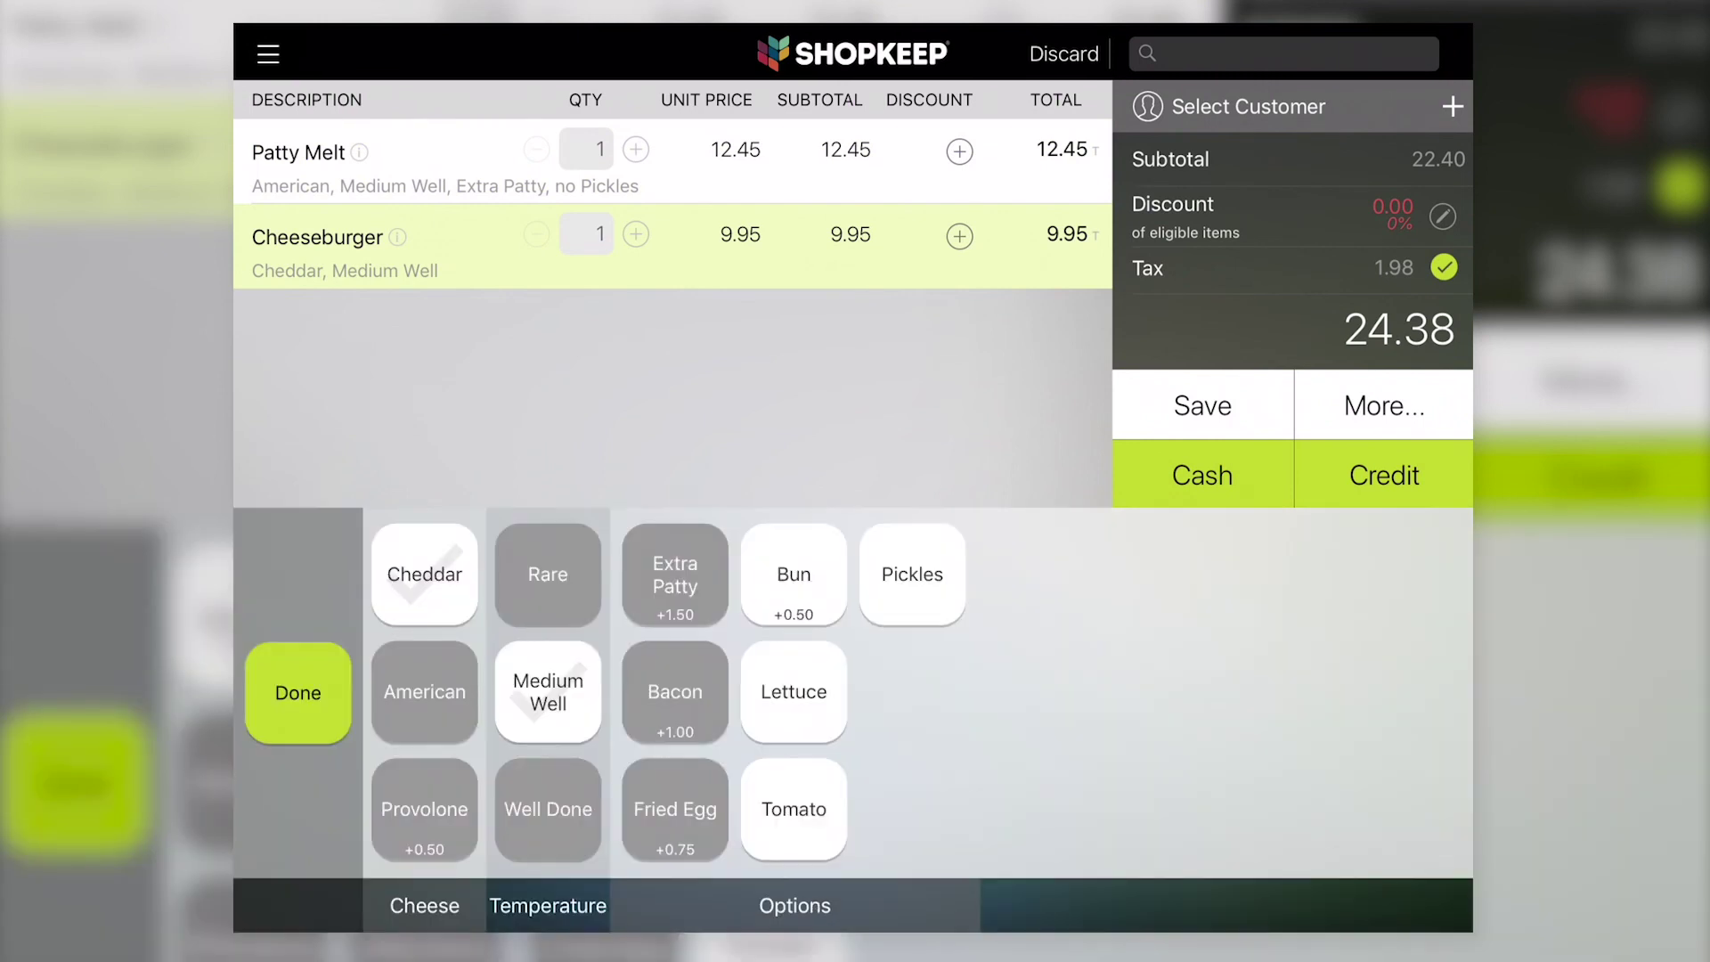
pyautogui.click(425, 808)
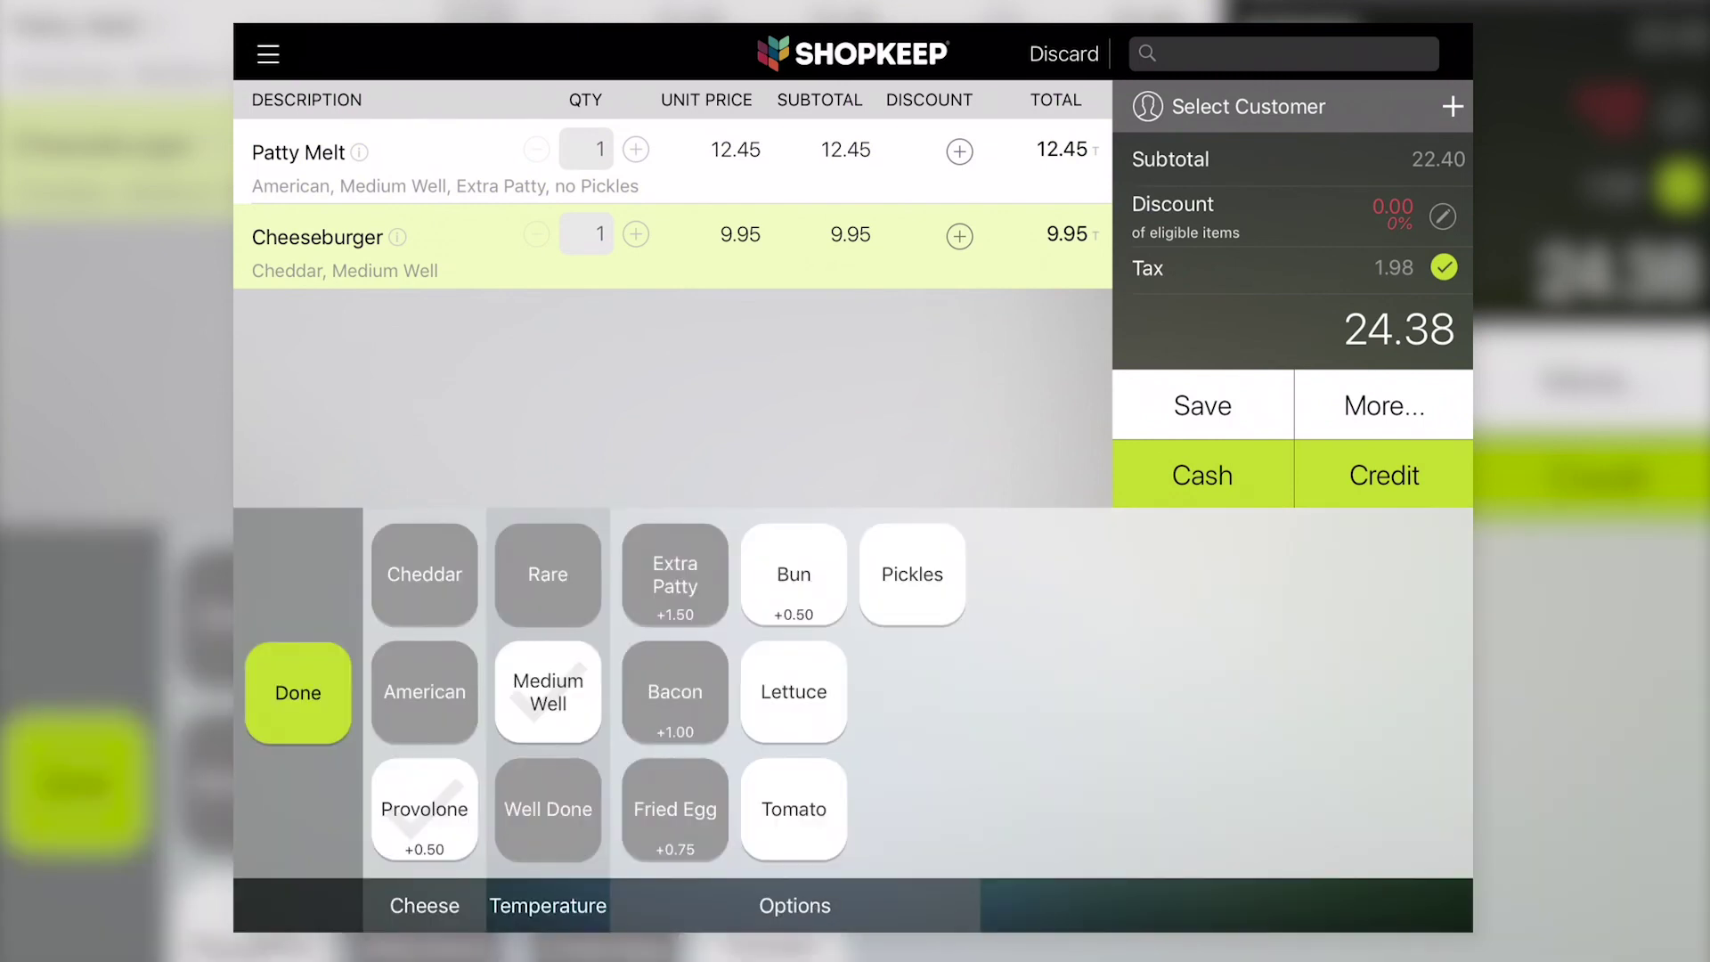
pyautogui.click(548, 808)
pyautogui.click(675, 808)
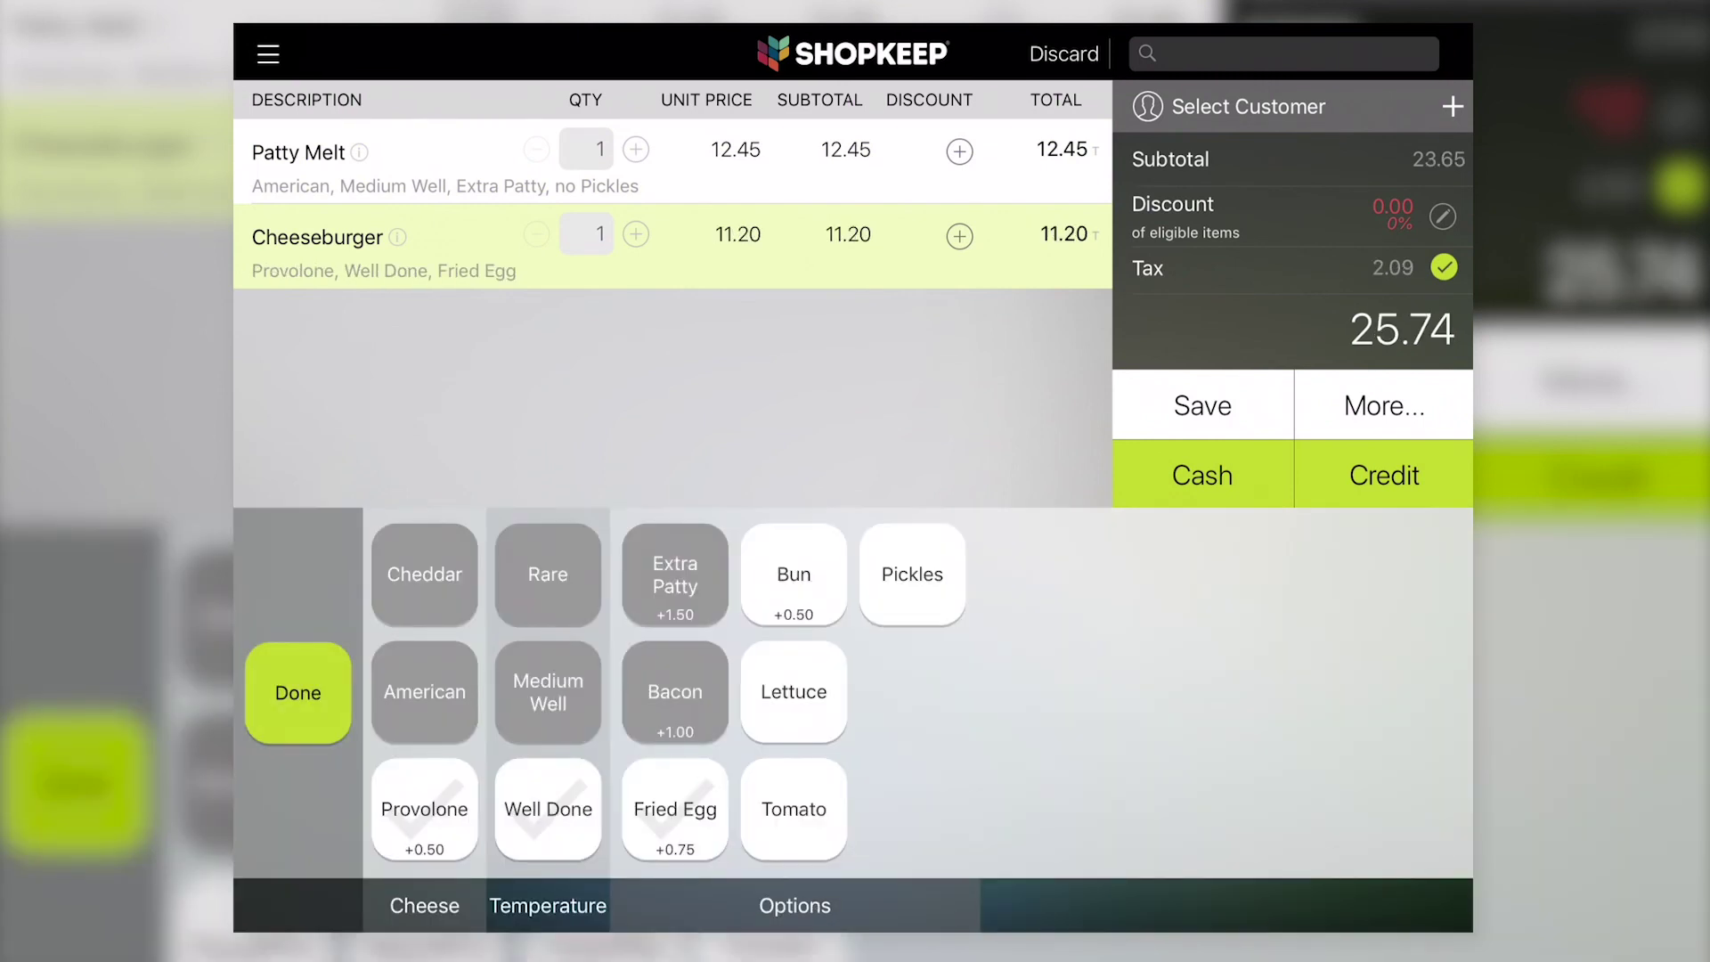
pyautogui.click(297, 692)
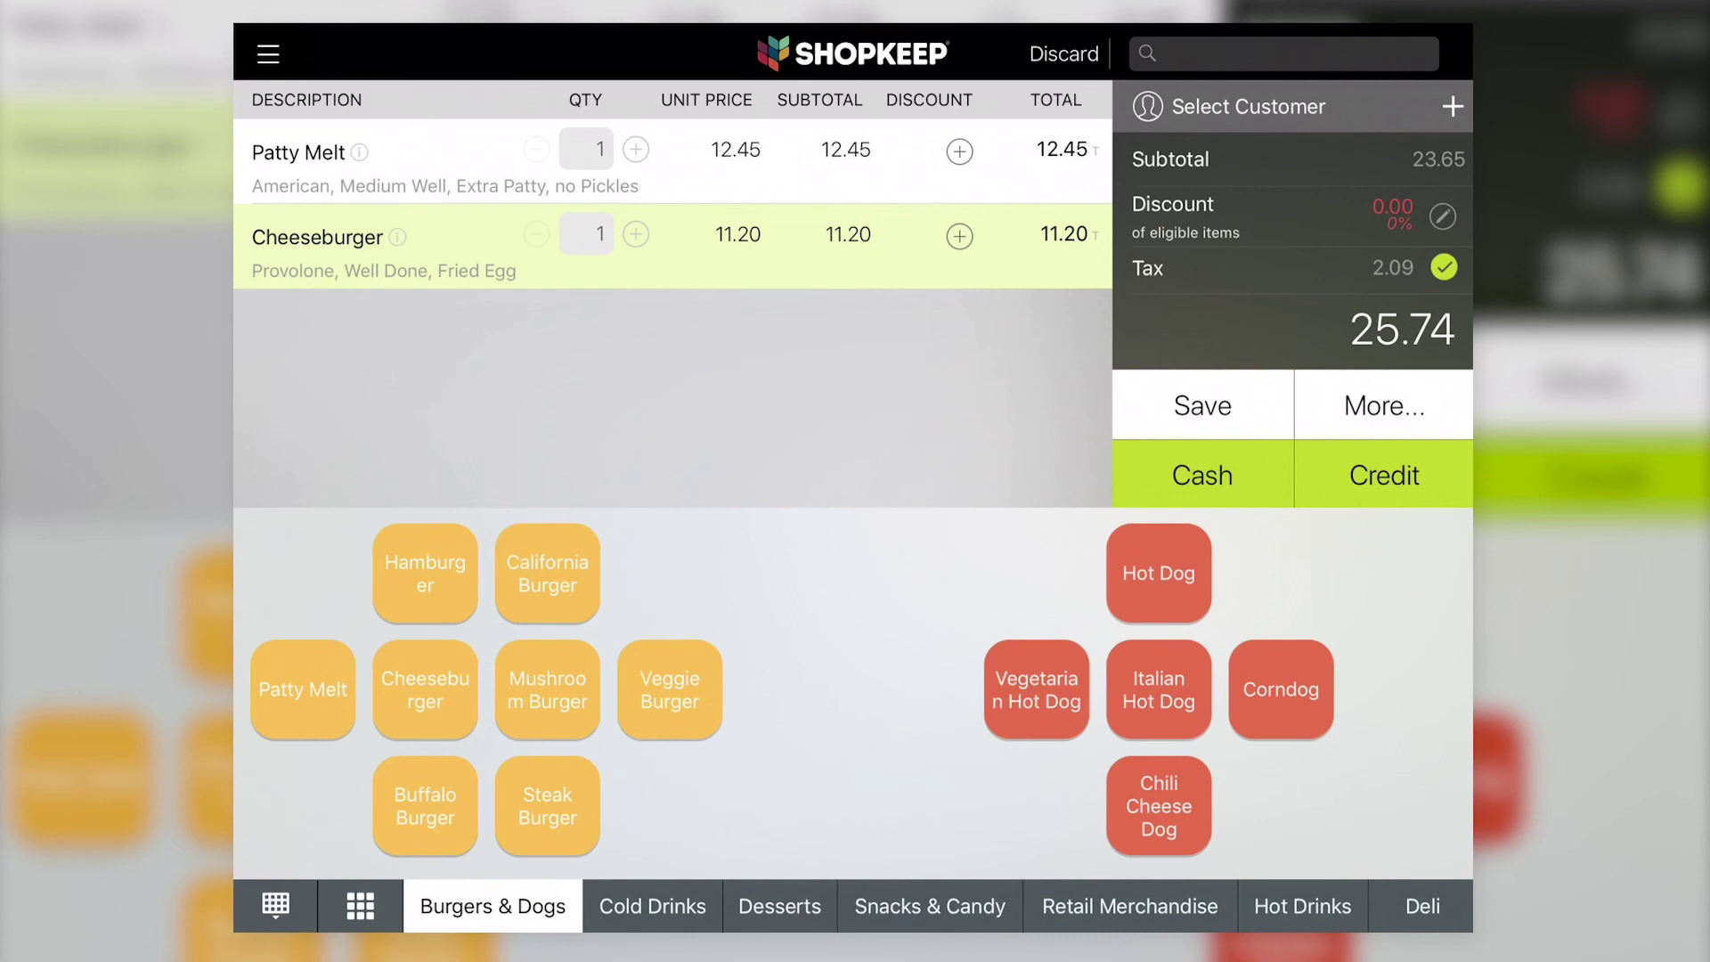
# Tender 26.00 cash for the 25.74 order, leaving 0.26 change, and print the receipt
pyautogui.click(1202, 474)
pyautogui.click(1033, 484)
pyautogui.click(1160, 551)
pyautogui.click(1033, 683)
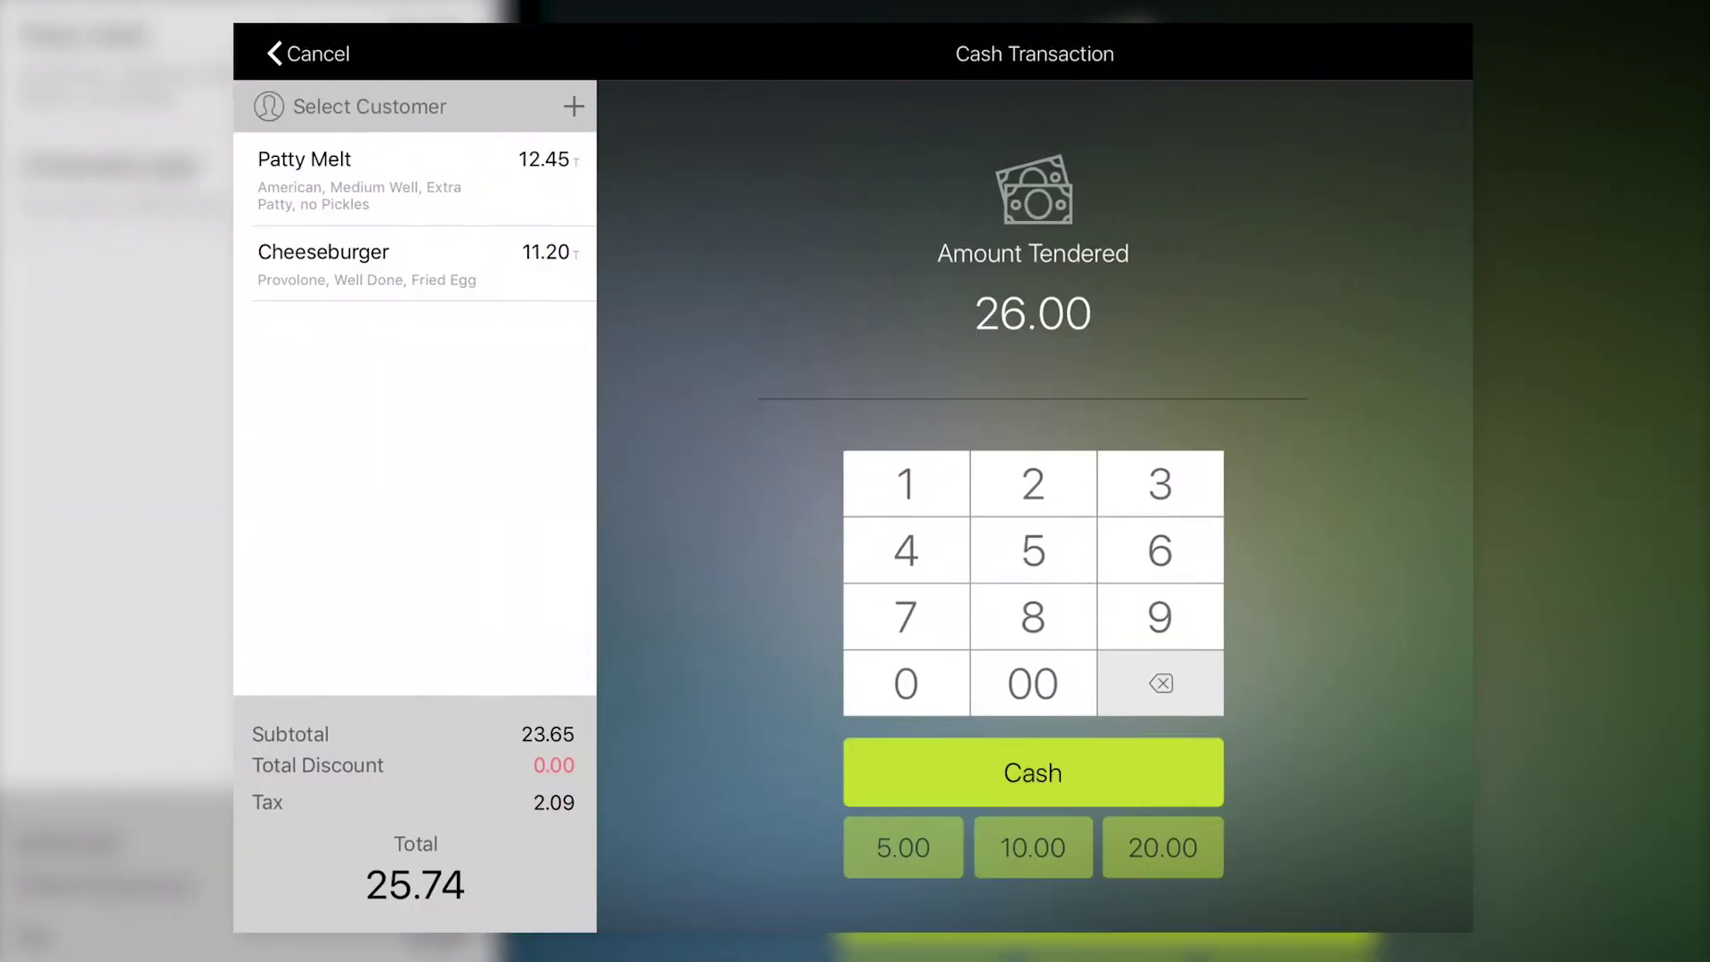
pyautogui.click(1033, 772)
pyautogui.click(1299, 580)
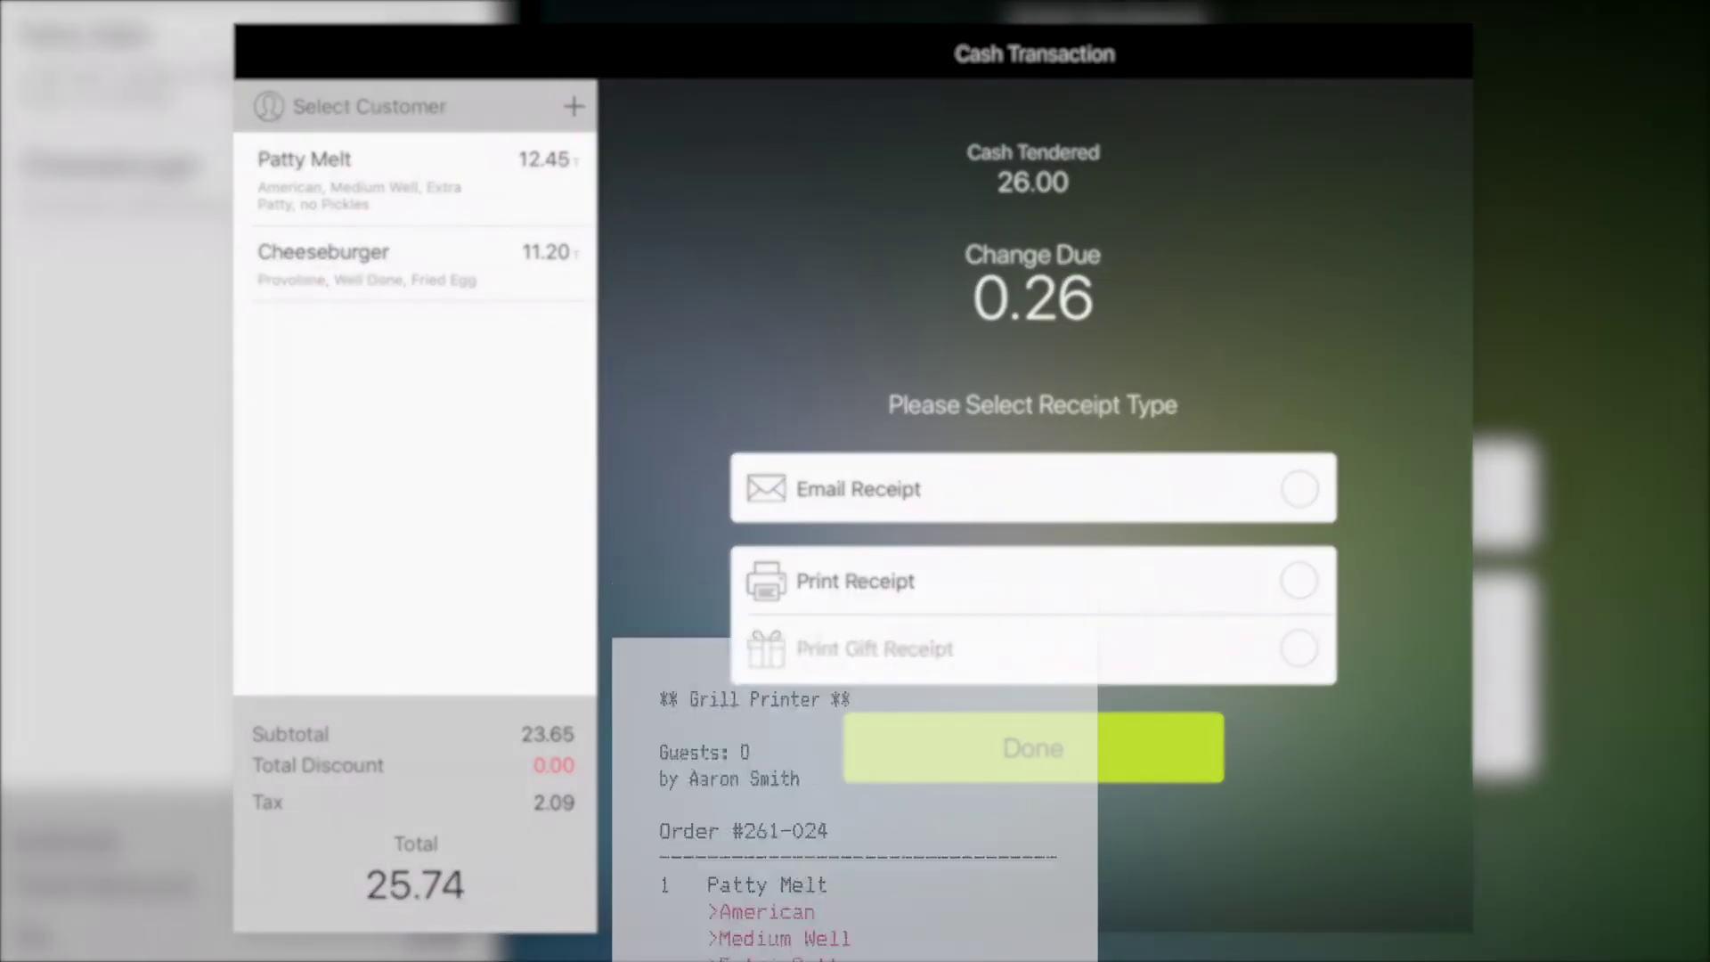